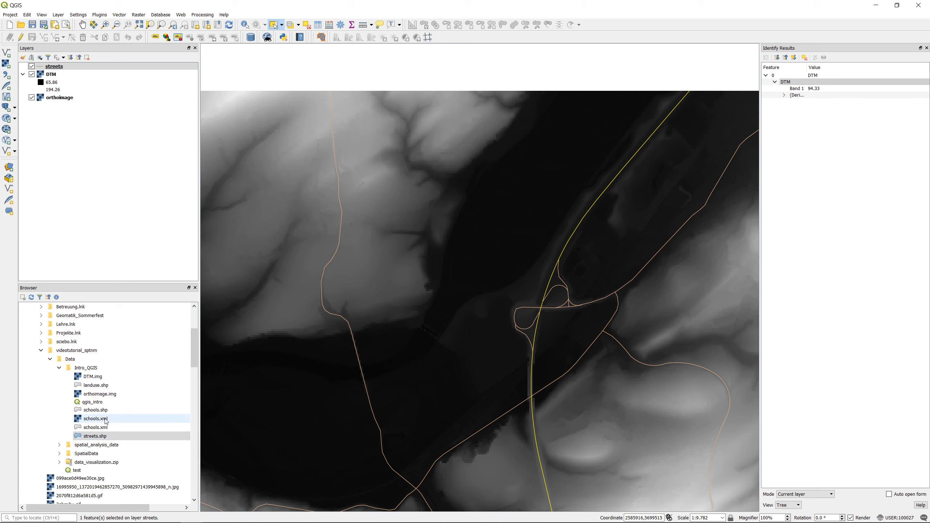
Add schools.shp from the Intro_QGIS folder to the project as the topmost layer, above streets.
click(95, 411)
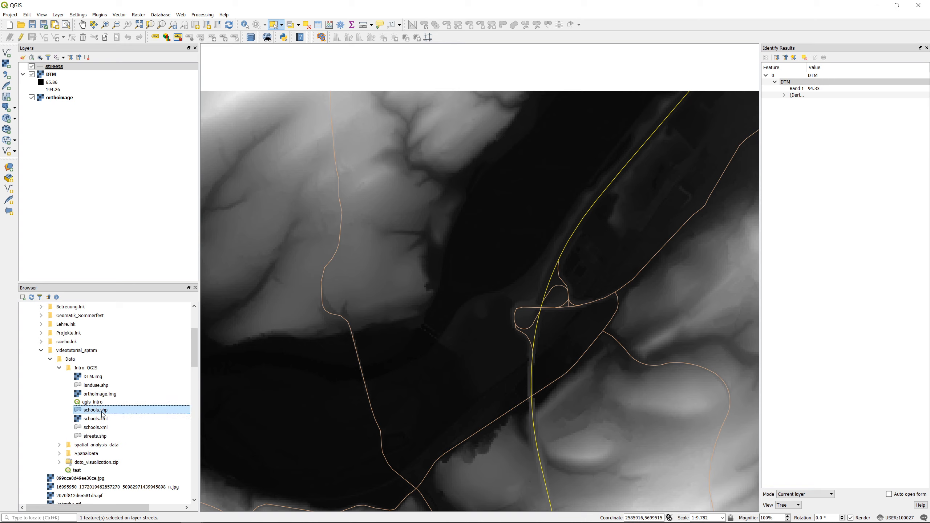
drag(103, 416, 61, 75)
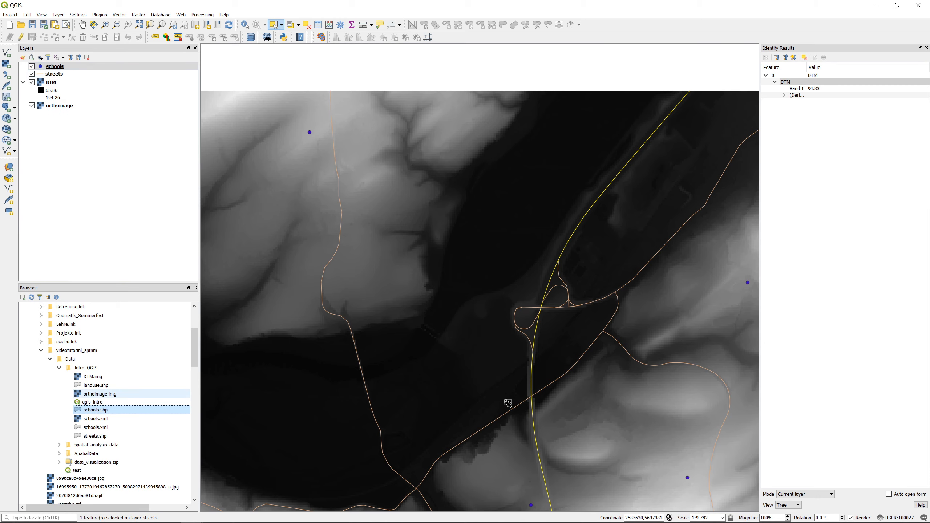
drag(509, 403, 644, 170)
scroll(378, 250, down, 1)
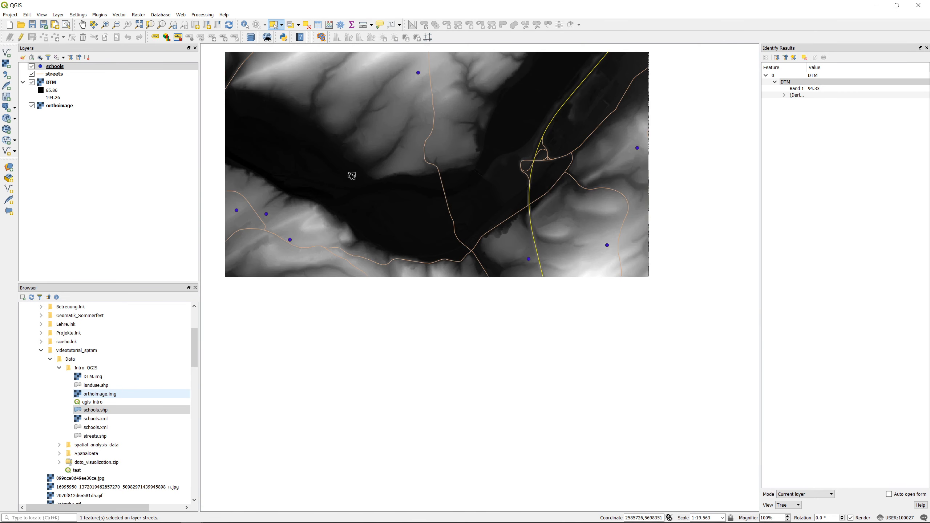
drag(369, 136, 440, 264)
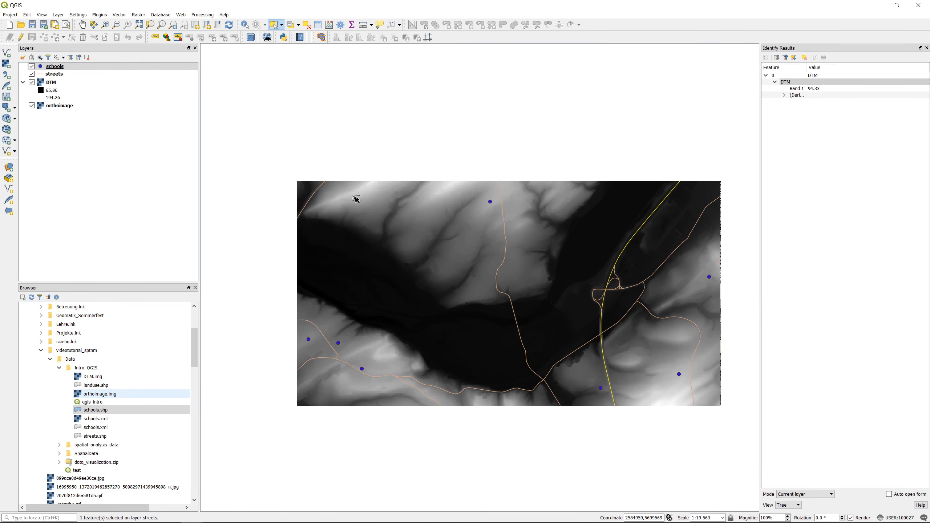
Move the DTM layer below the orthoimage layer in the layer order.
click(61, 85)
mouse_move(54, 84)
mouse_down()
mouse_move(73, 110)
mouse_move(59, 120)
mouse_up()
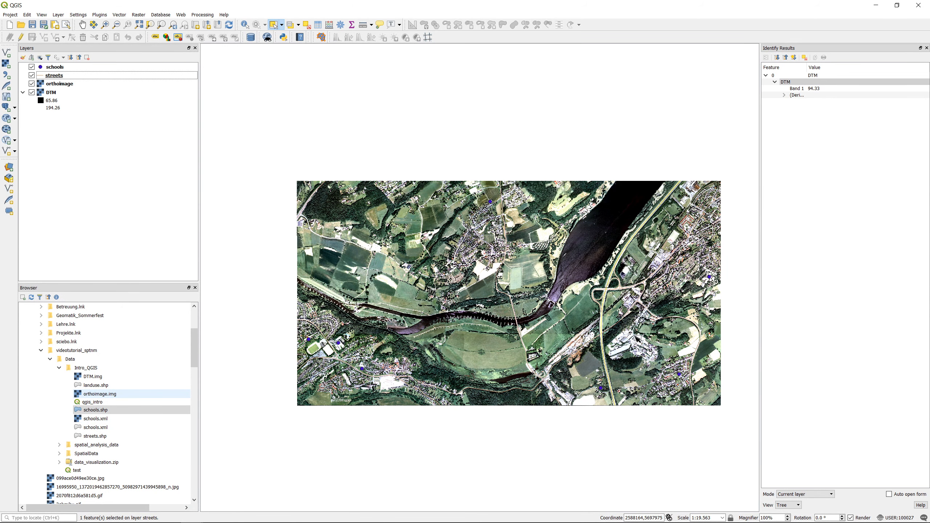
drag(637, 337, 604, 319)
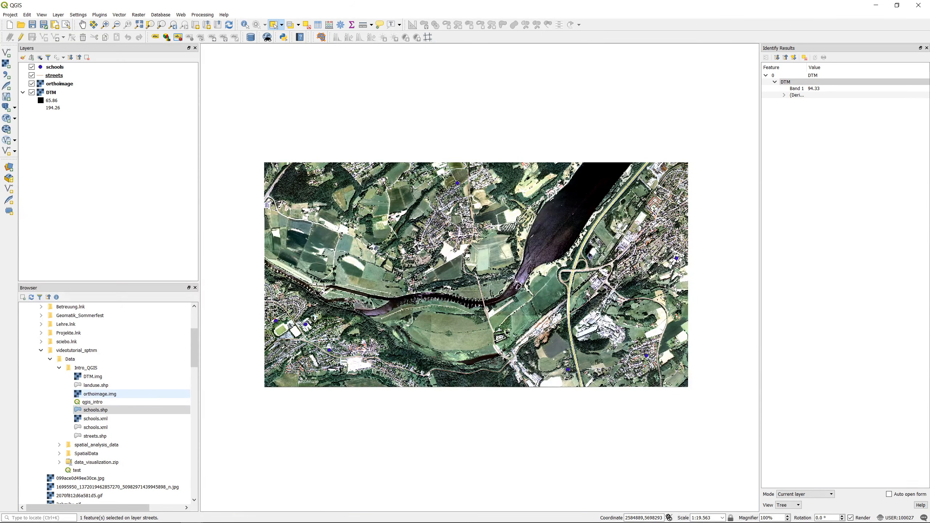
Set the fill color of the schools layer's simple marker to red.
double_click(55, 67)
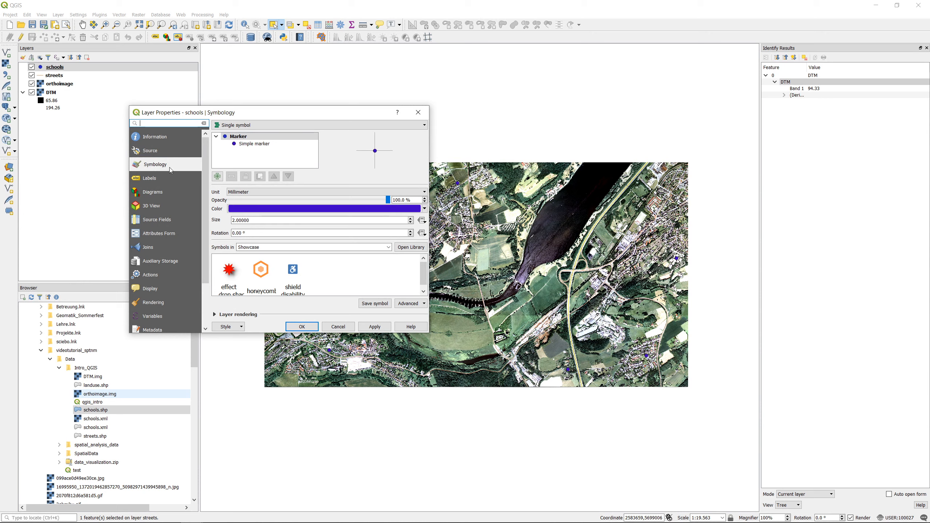
click(258, 144)
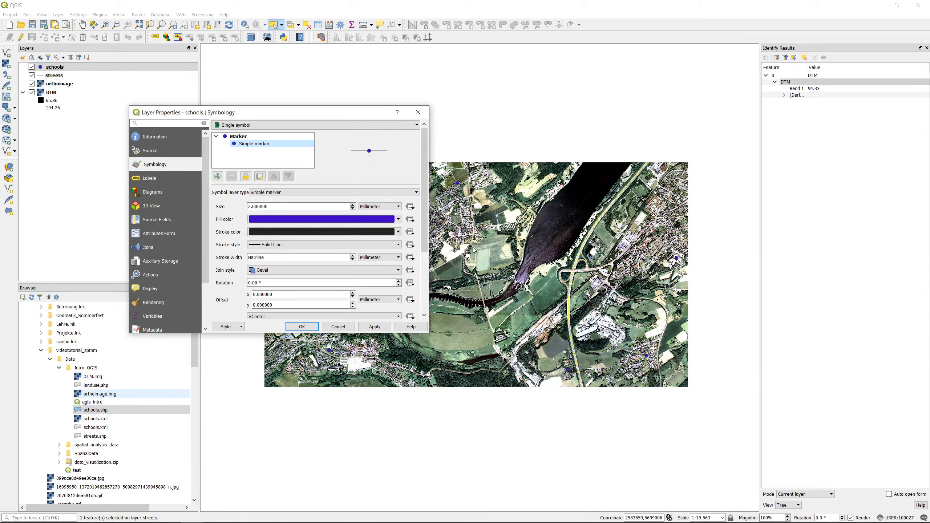
click(398, 219)
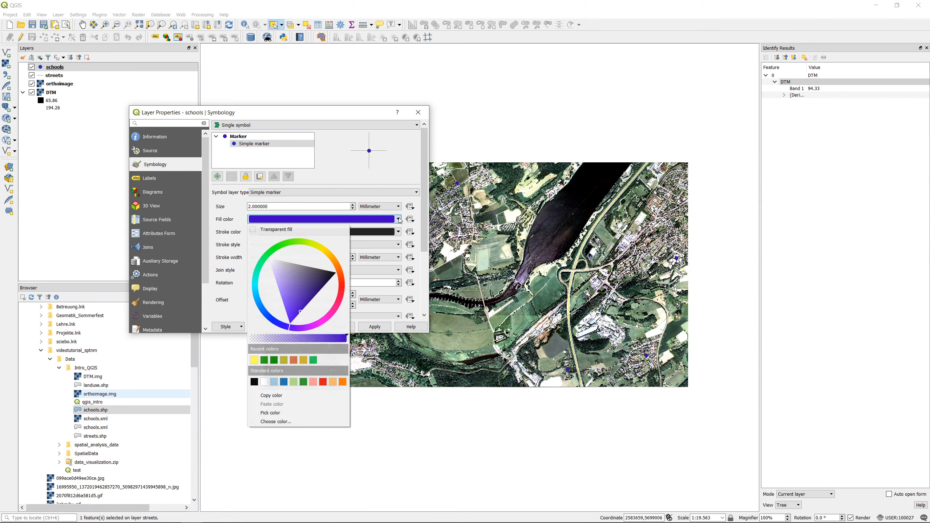
click(341, 286)
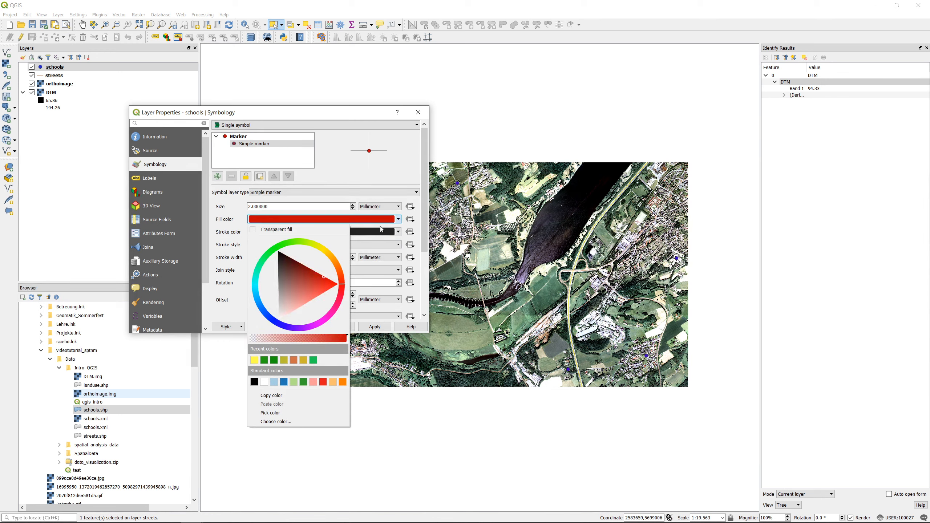
Set the schools marker's stroke color to yellow and apply the symbology to the layer.
click(399, 232)
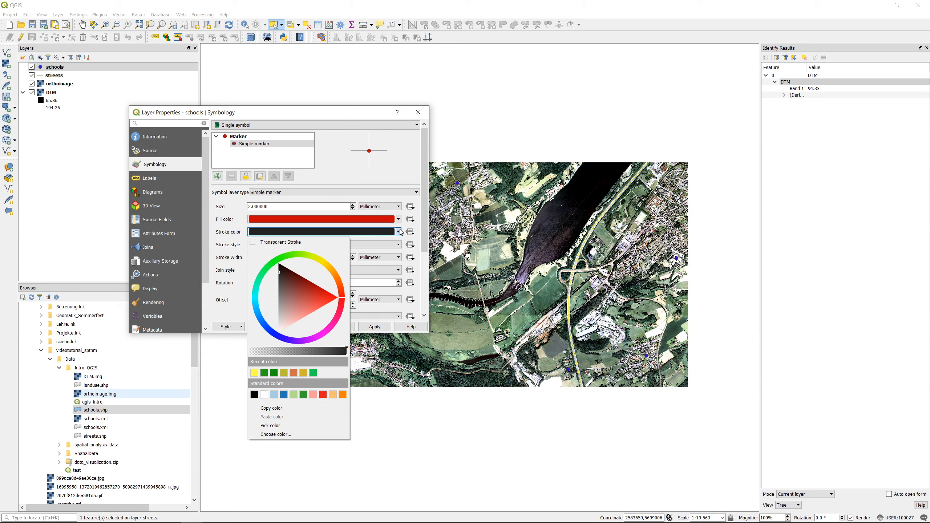
click(320, 262)
drag(314, 271, 323, 268)
click(370, 205)
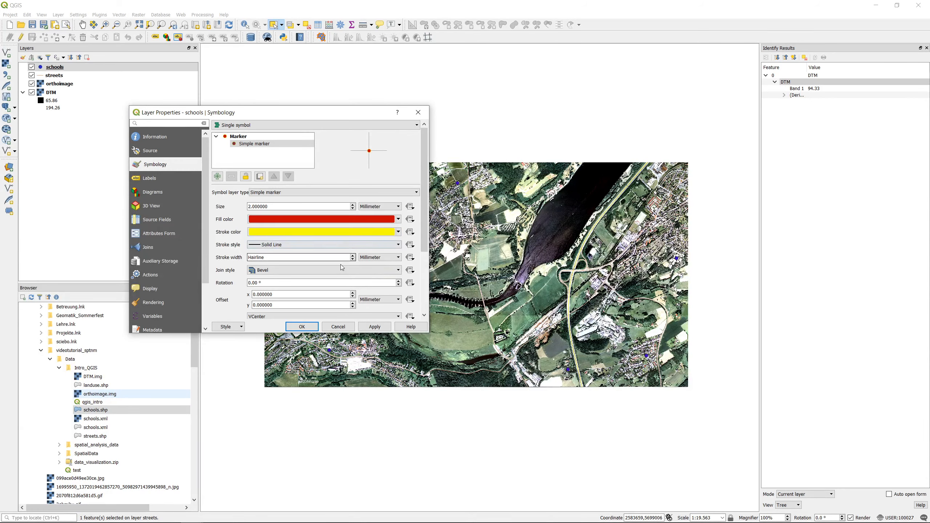
click(375, 327)
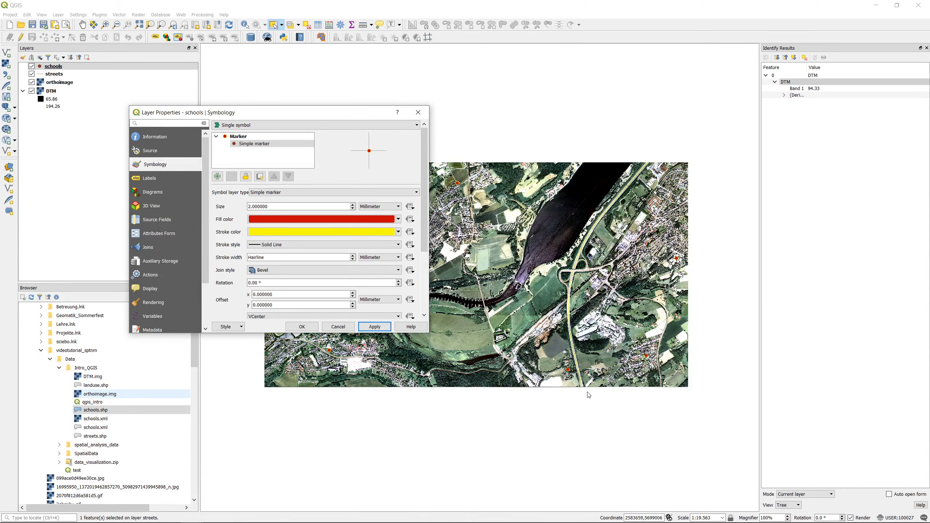
click(300, 327)
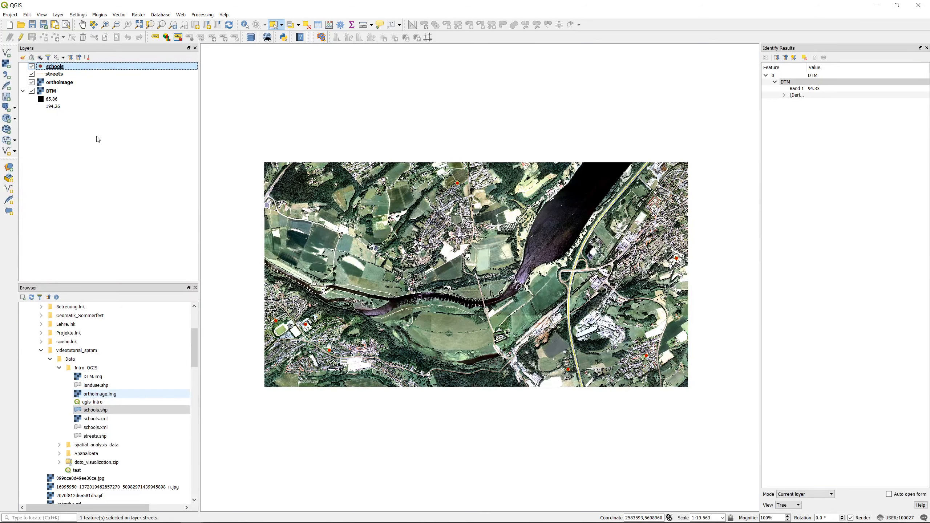
Apply the "effect neon" symbol preset to the streets layer.
click(56, 75)
double_click(56, 76)
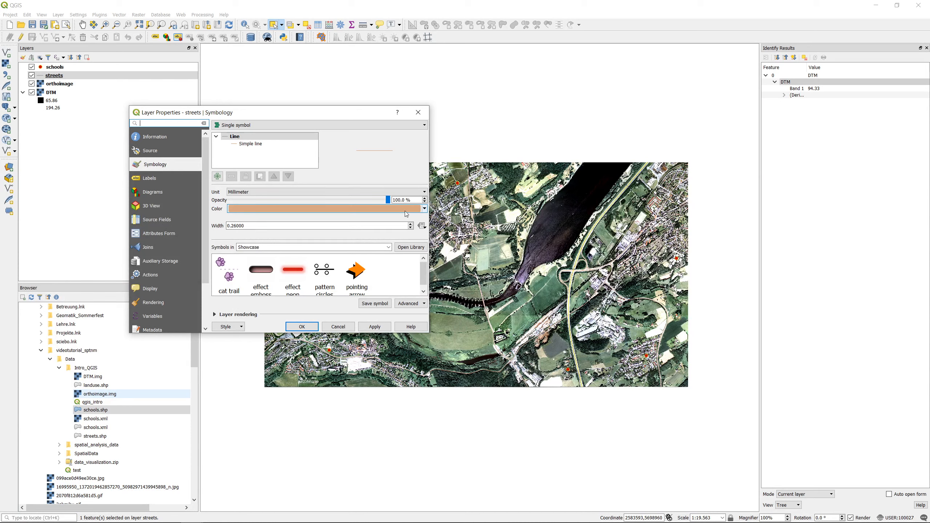
click(294, 270)
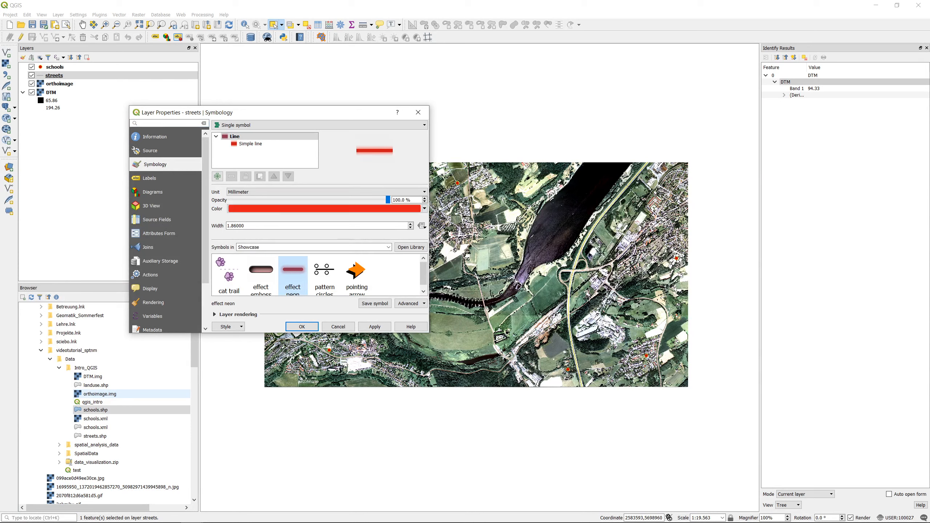
click(375, 327)
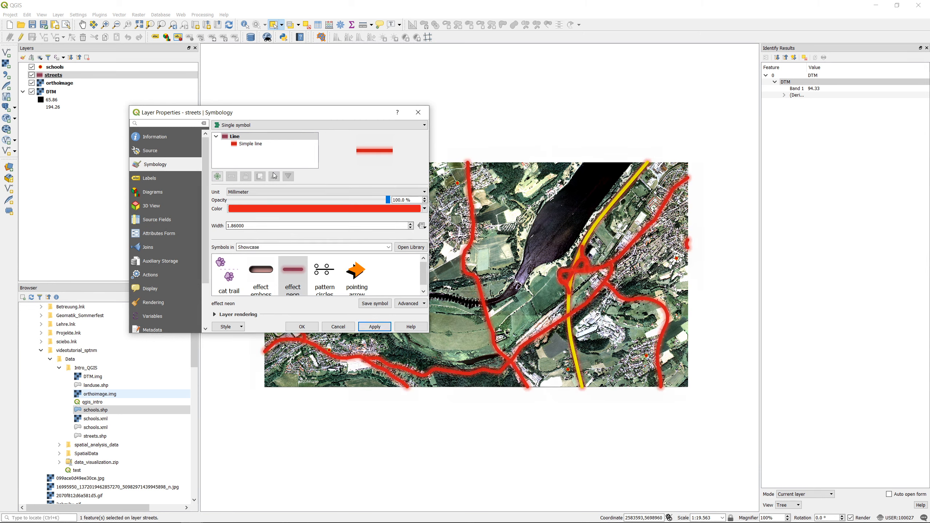
Set the streets layer's simple line to yellow with a stroke width of 0.86 mm and apply it.
click(249, 144)
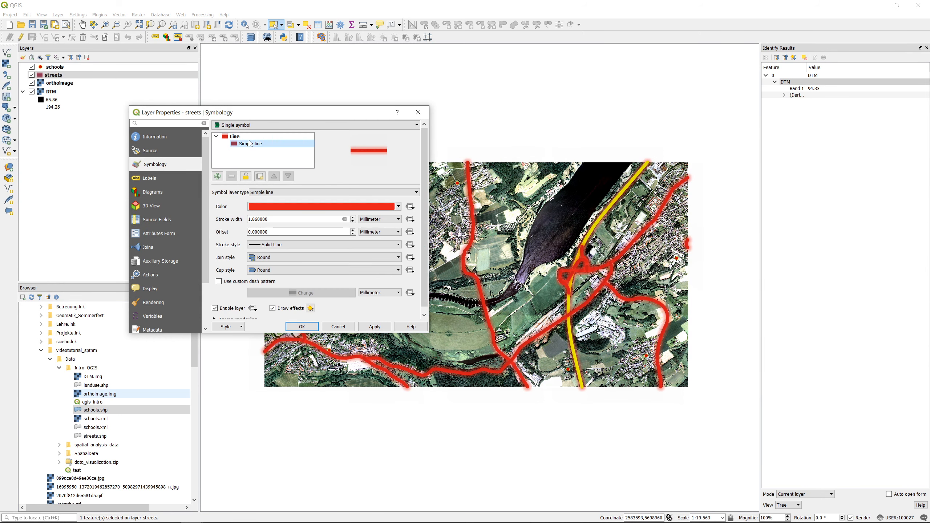
click(399, 208)
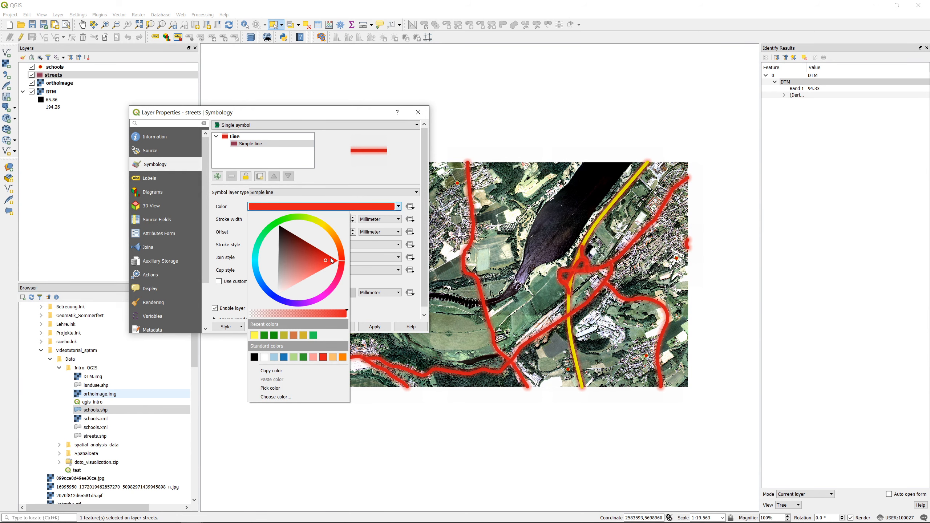
click(320, 224)
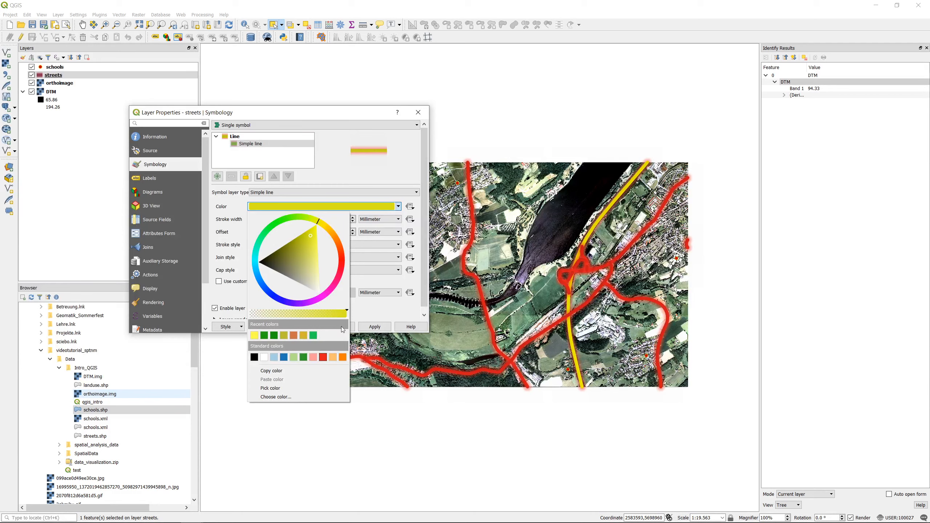
click(378, 312)
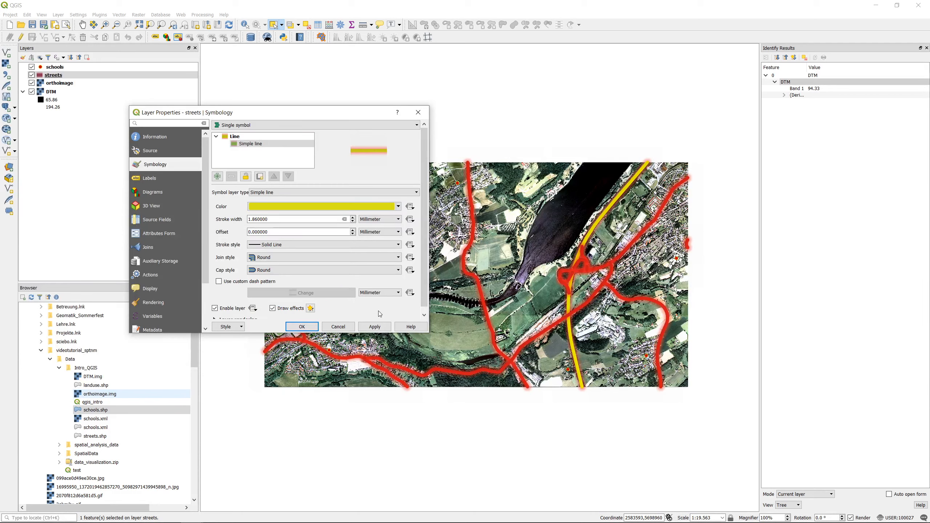
click(354, 222)
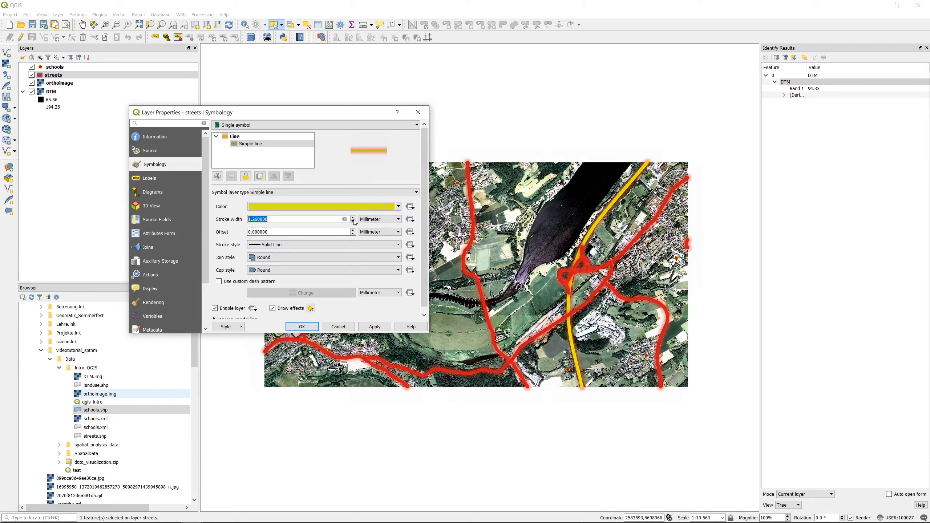
click(373, 332)
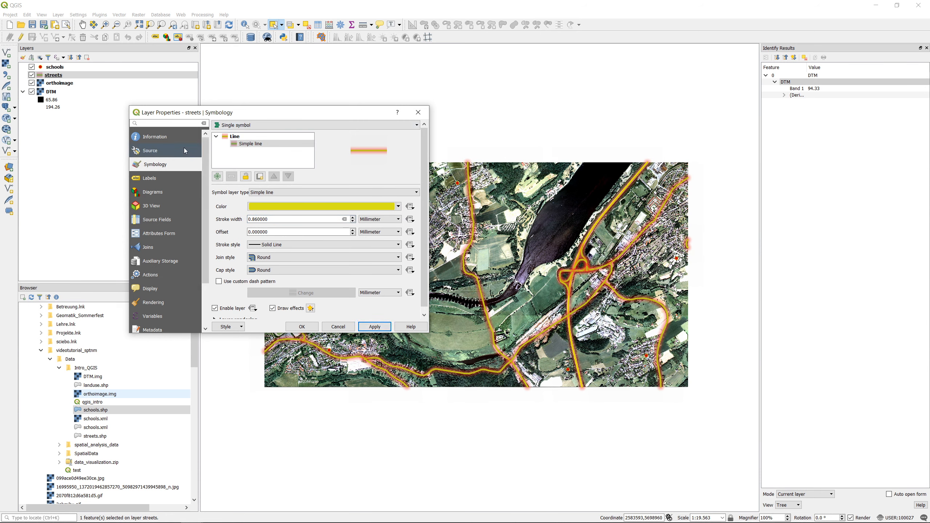
Replace the streets symbol with the "simple black line" preset from the Grayscale symbol group.
click(234, 136)
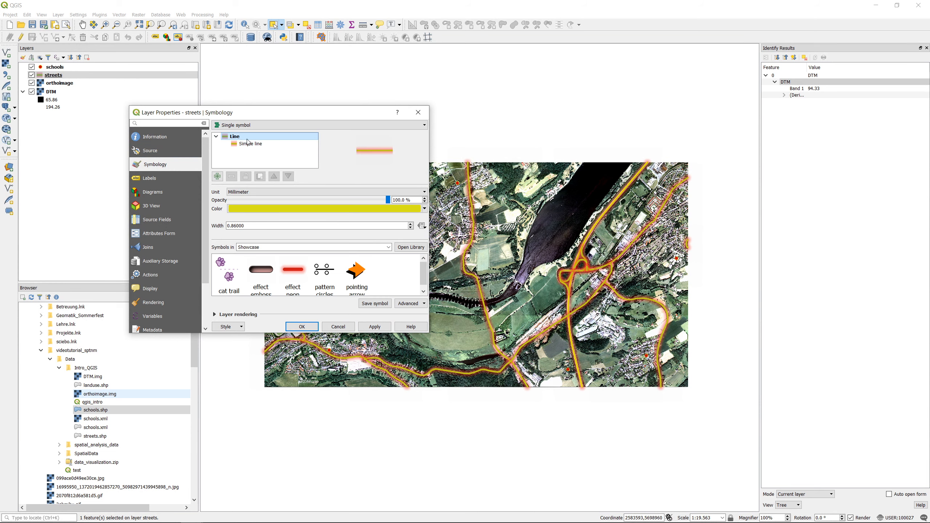
scroll(344, 278, down, 1)
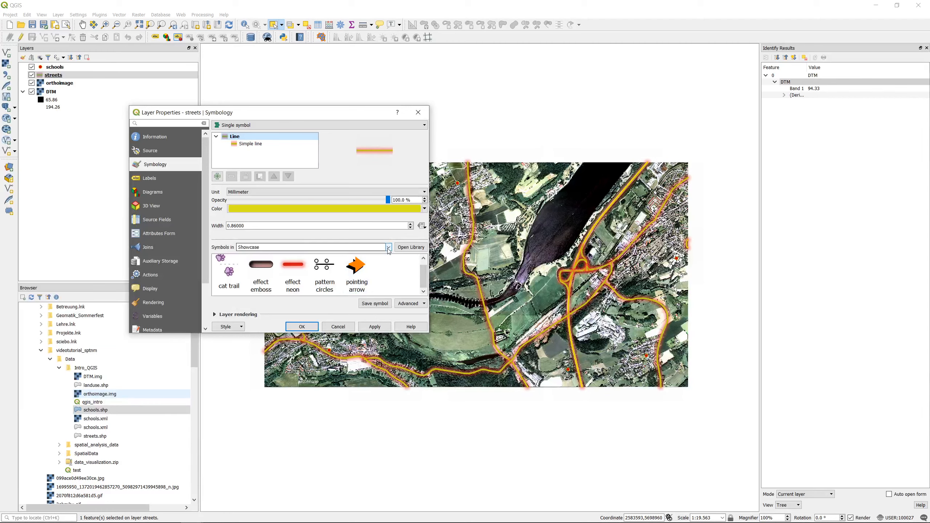
click(304, 247)
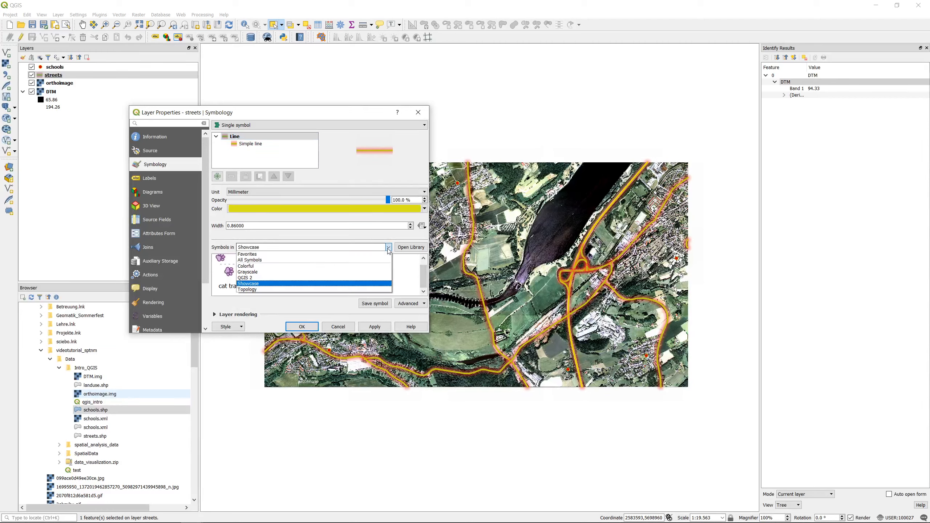
click(262, 272)
scroll(250, 278, down, 1)
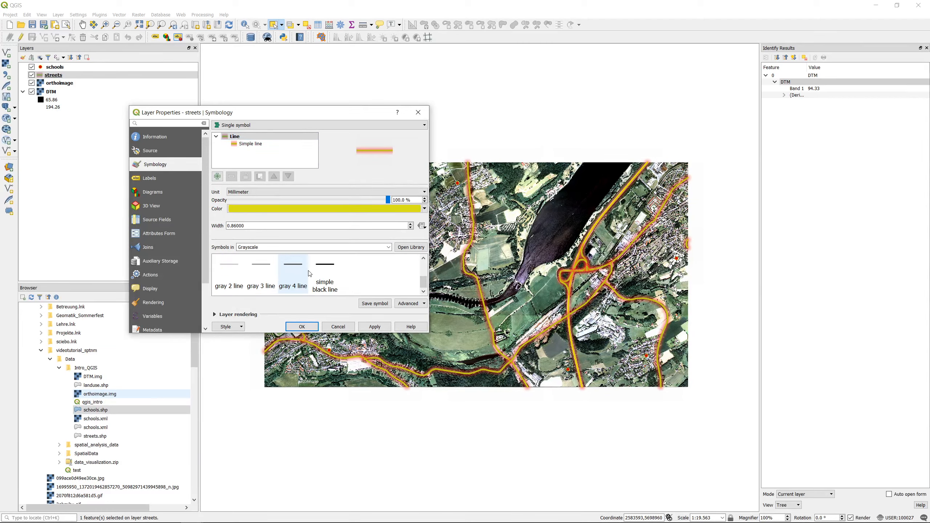
click(324, 274)
Set the color of the streets layer's simple line to yellow and apply the symbology.
click(251, 144)
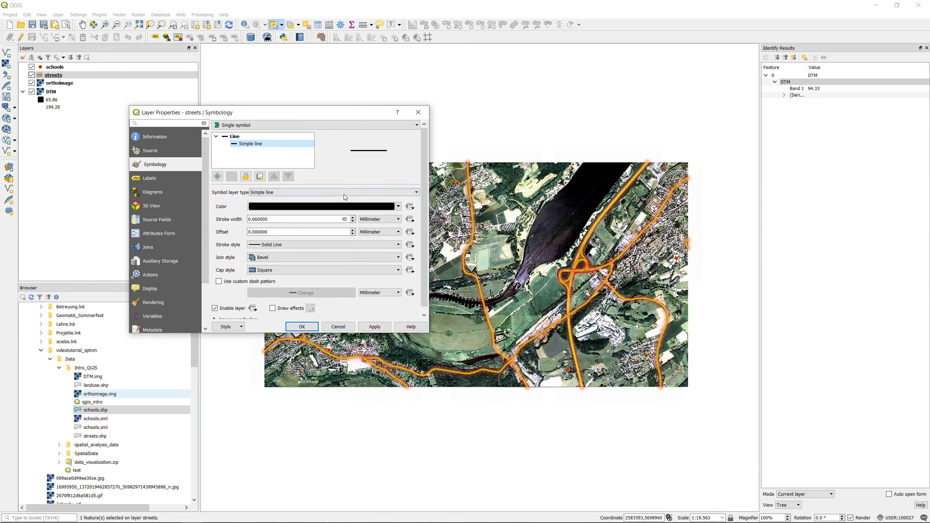
click(399, 207)
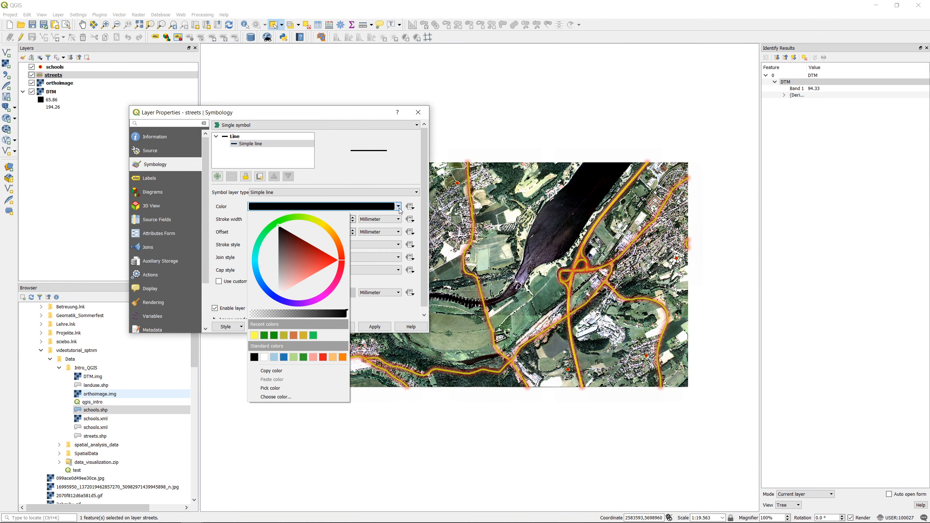
click(321, 226)
click(364, 325)
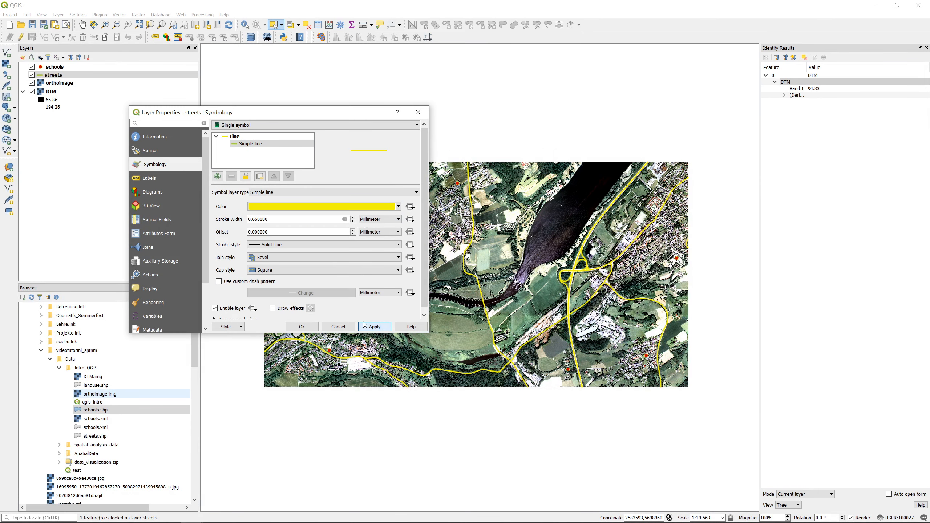
click(291, 324)
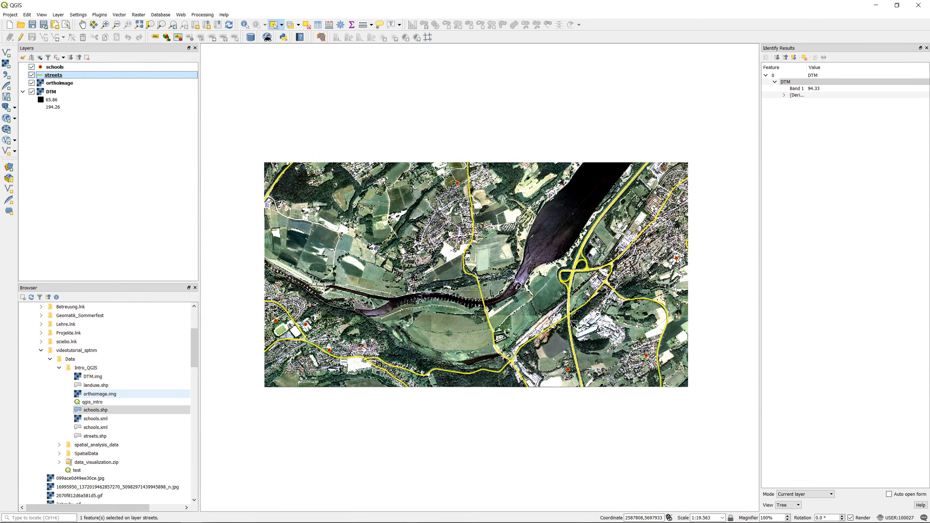
Add landuse.shp from the Intro_QGIS folder and place its layer between the streets and orthoimage layers.
drag(572, 321, 565, 326)
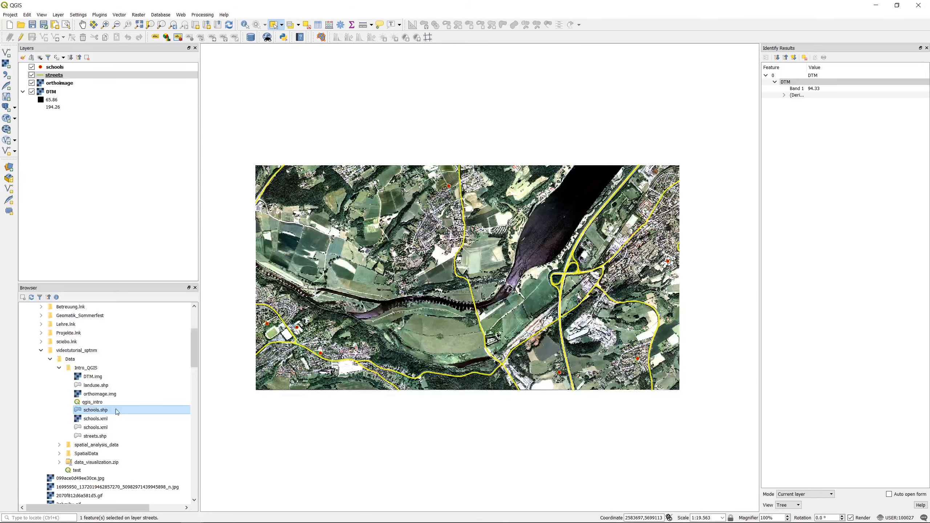
click(99, 387)
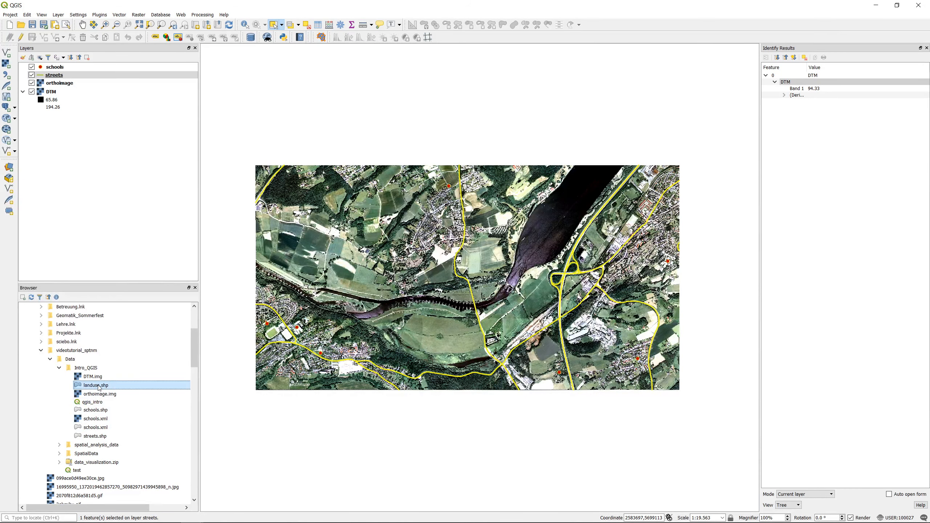
drag(92, 388, 67, 80)
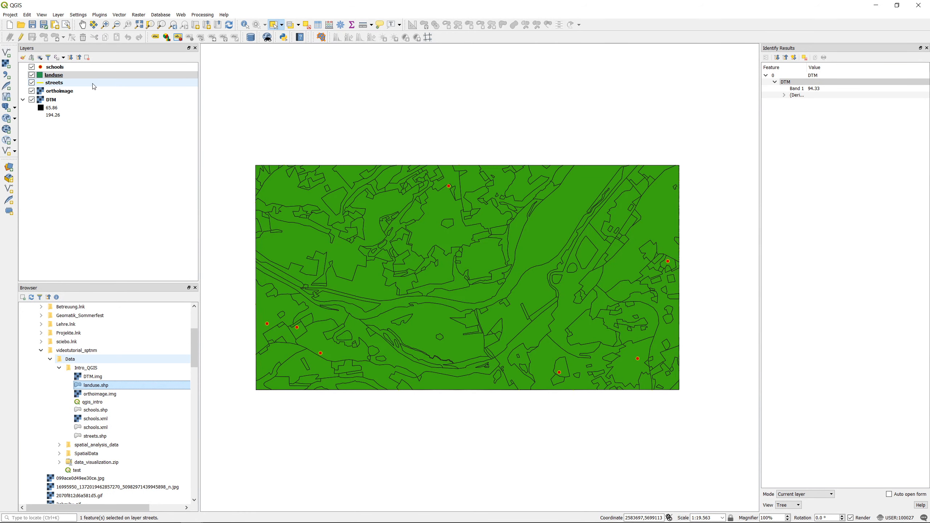
click(53, 76)
drag(53, 76, 55, 88)
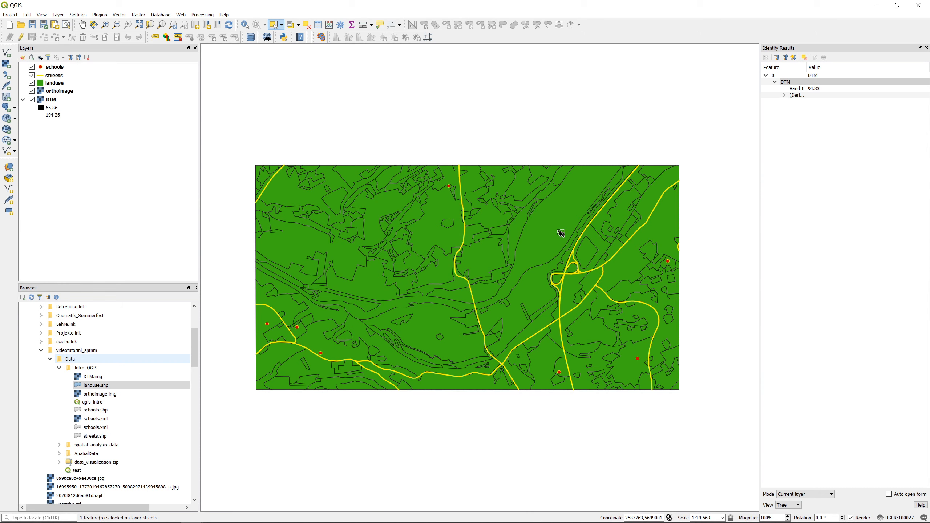
click(32, 84)
click(32, 83)
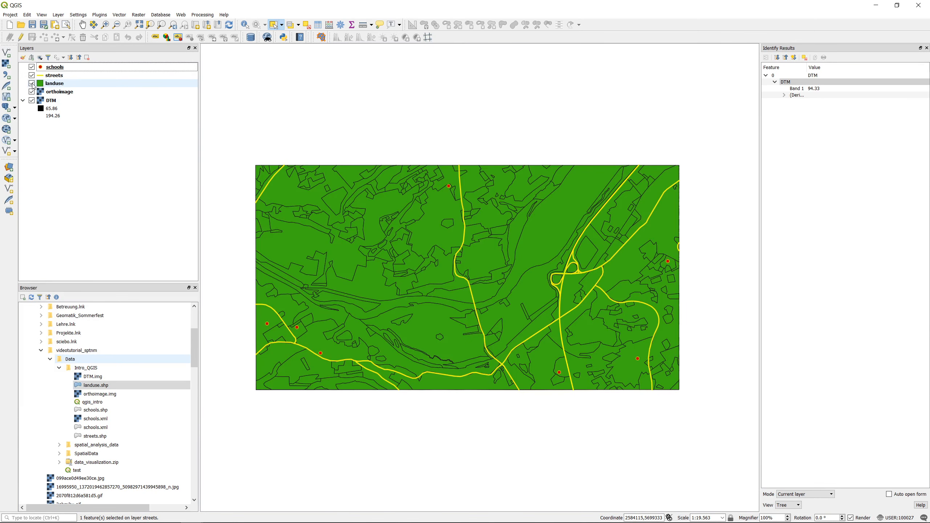
click(62, 84)
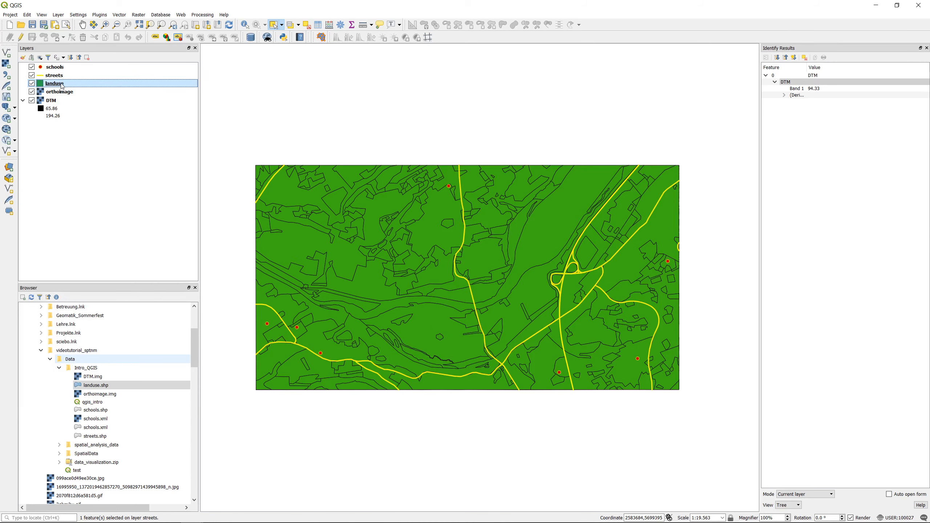
double_click(62, 85)
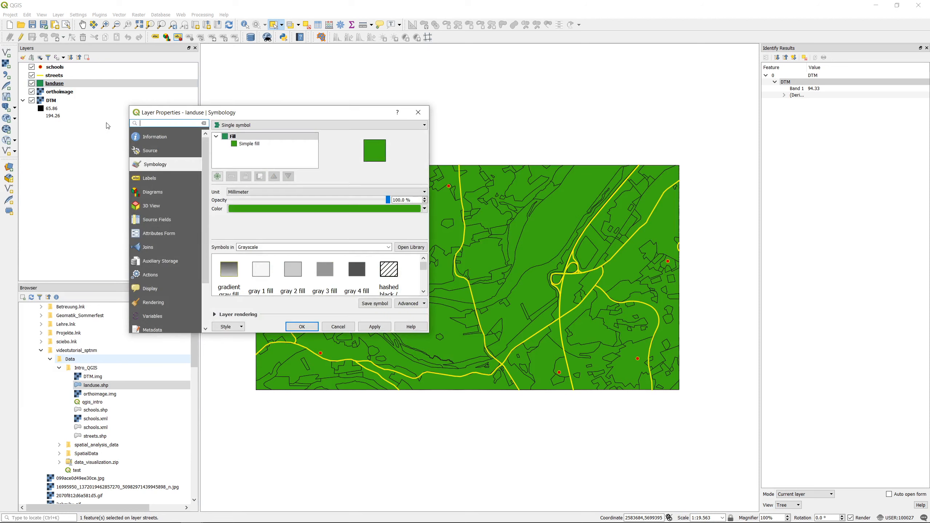
click(339, 327)
Examine the land use classes in the landuse layer's attribute table, enlarging its window to read more rows, and close it.
right_click(54, 84)
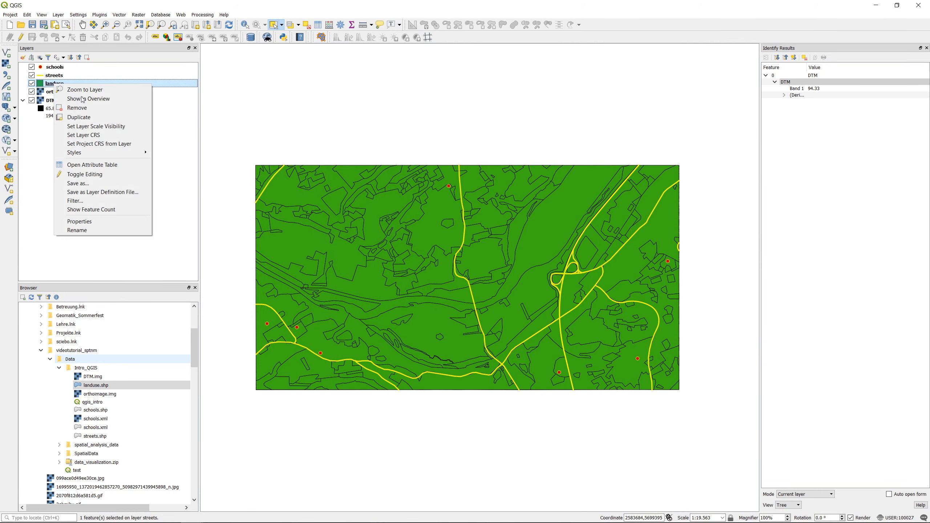
click(97, 168)
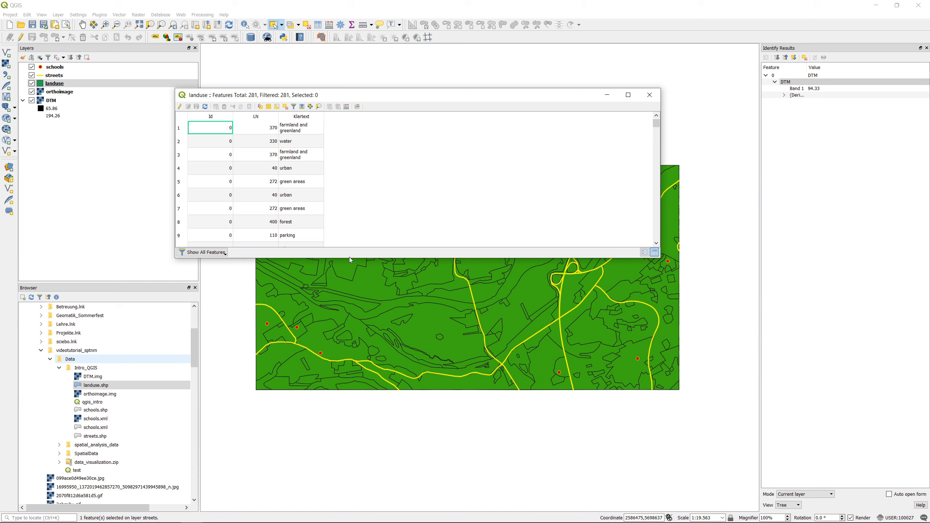
drag(349, 259, 359, 296)
drag(361, 385, 360, 392)
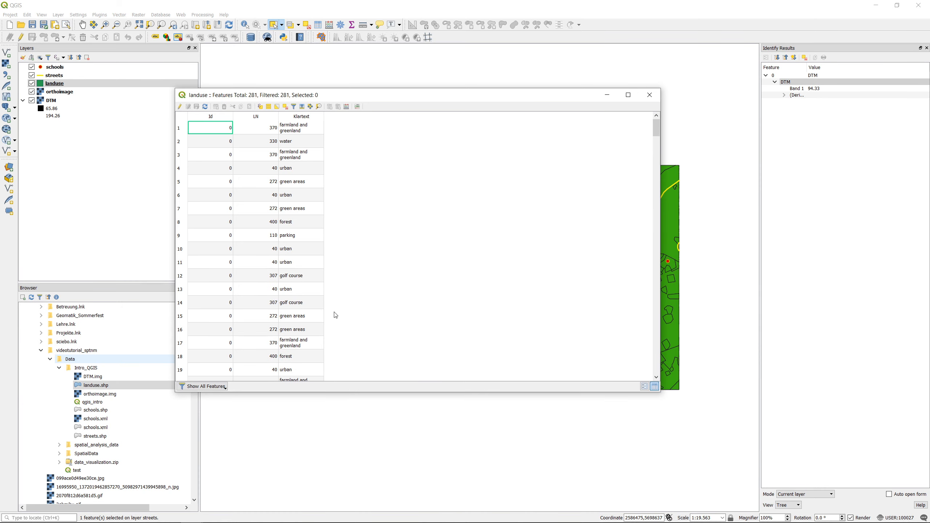
scroll(341, 310, down, 4)
scroll(340, 311, up, 4)
click(650, 95)
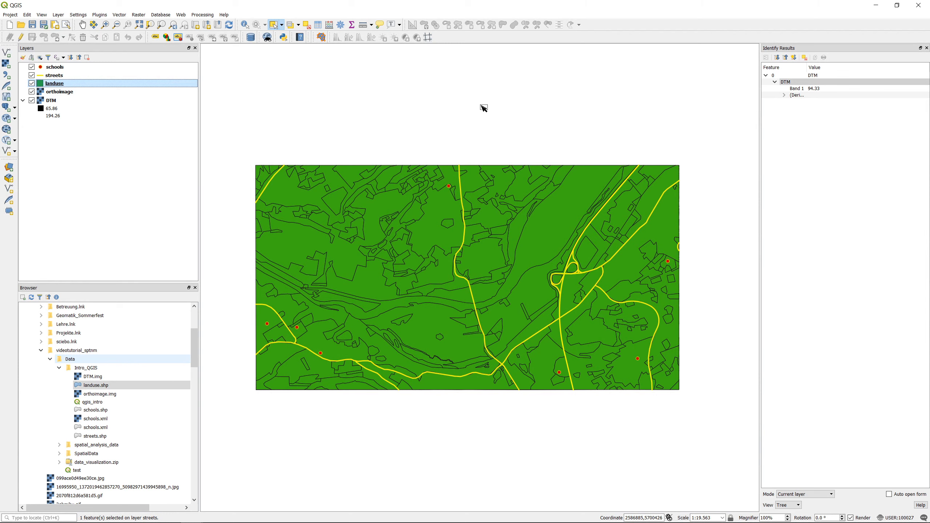
Style the landuse layer as Categorized on the Klartext column with random colors and classify its values.
double_click(58, 87)
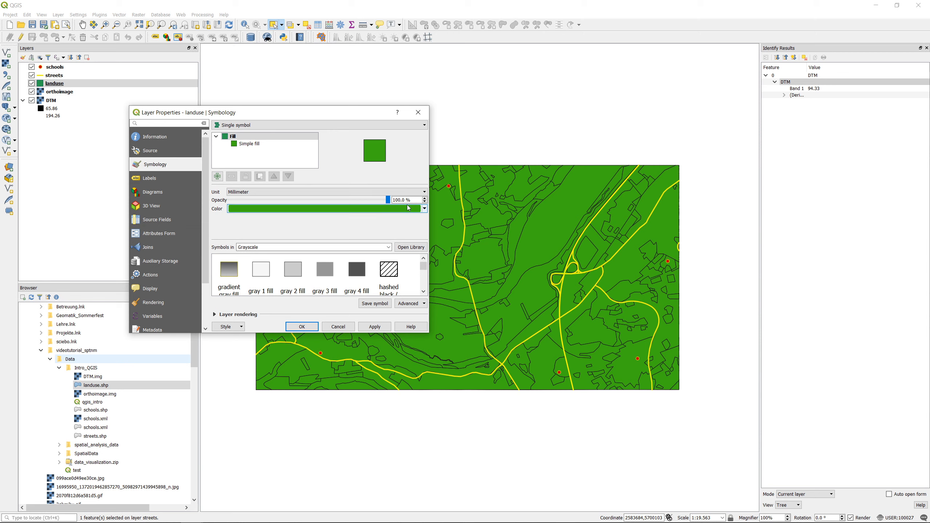
click(425, 125)
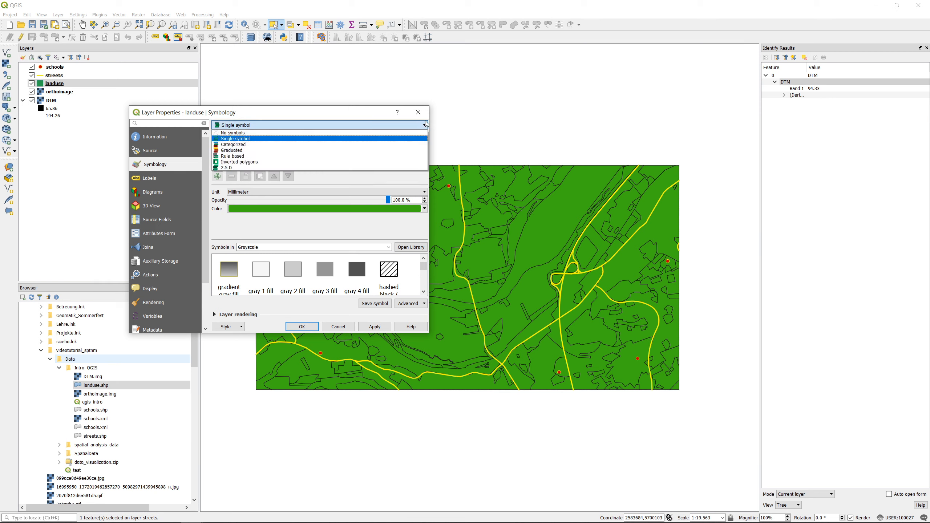
click(229, 145)
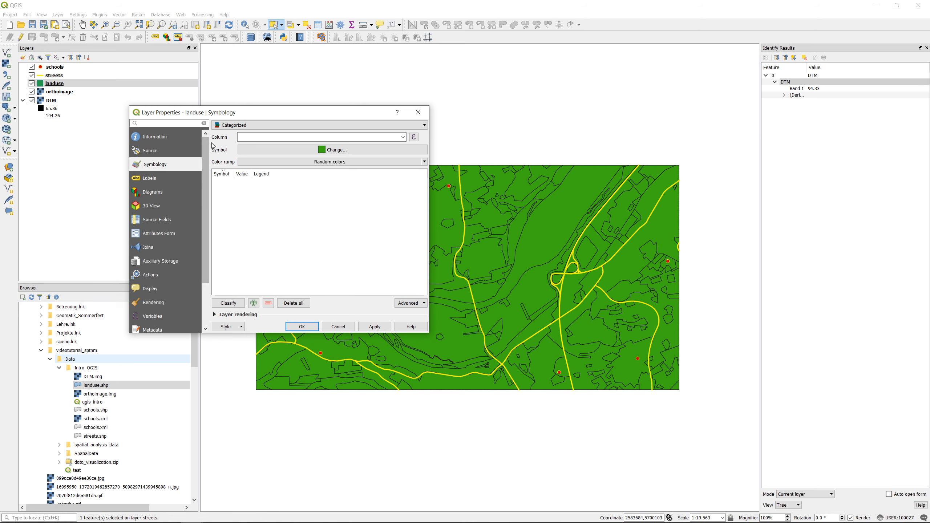
drag(233, 117, 365, 107)
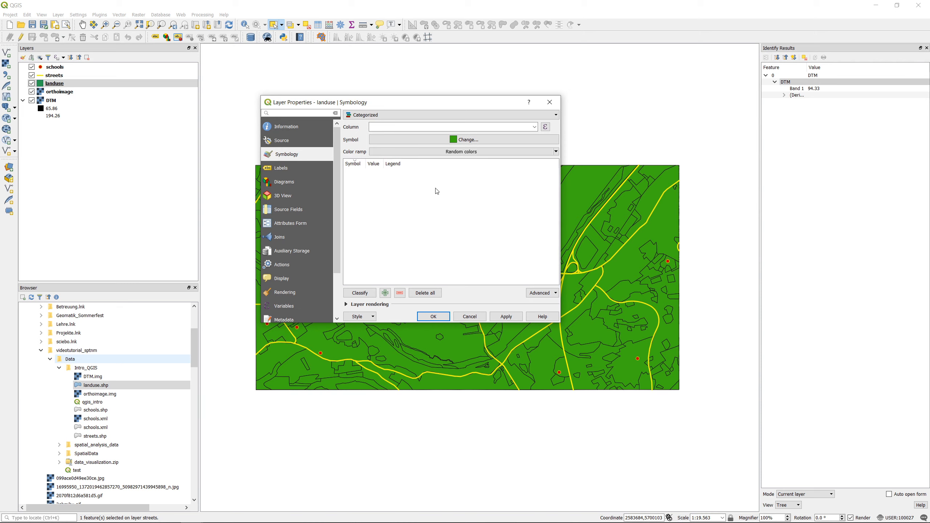
click(535, 127)
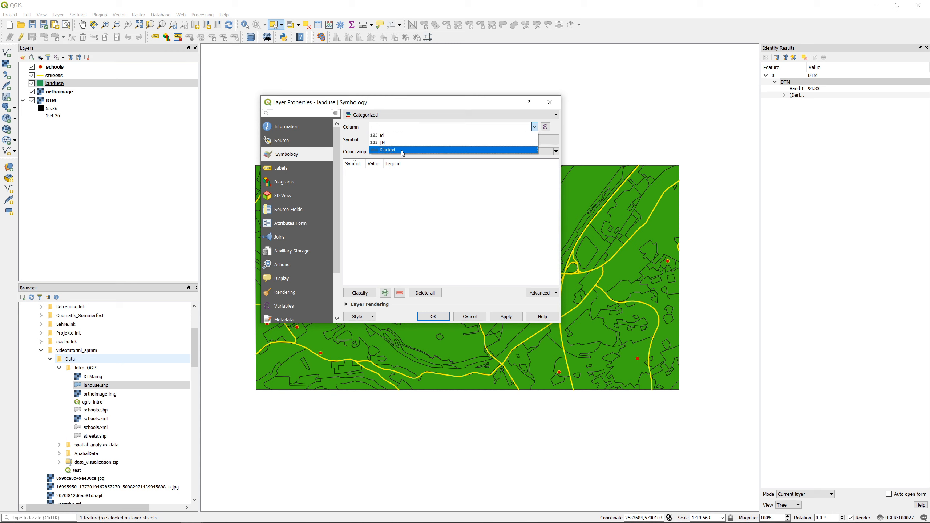
click(403, 151)
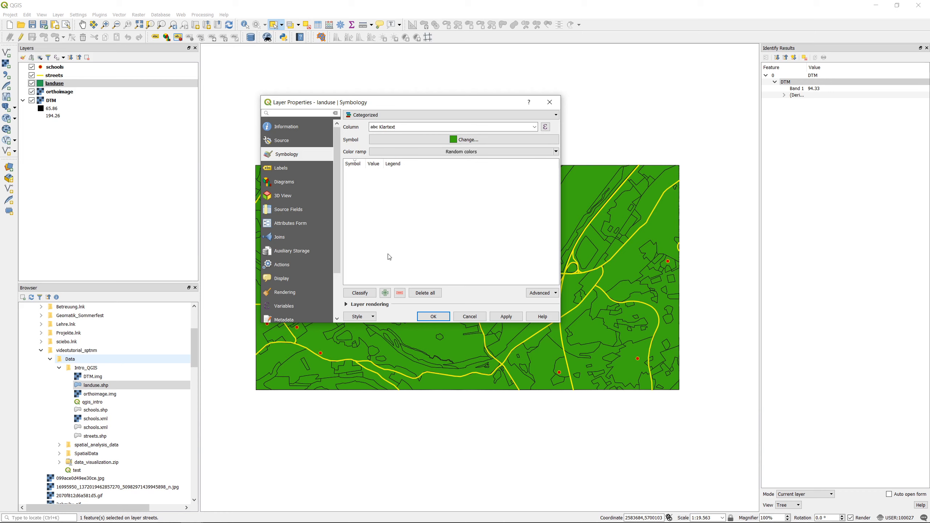
click(359, 293)
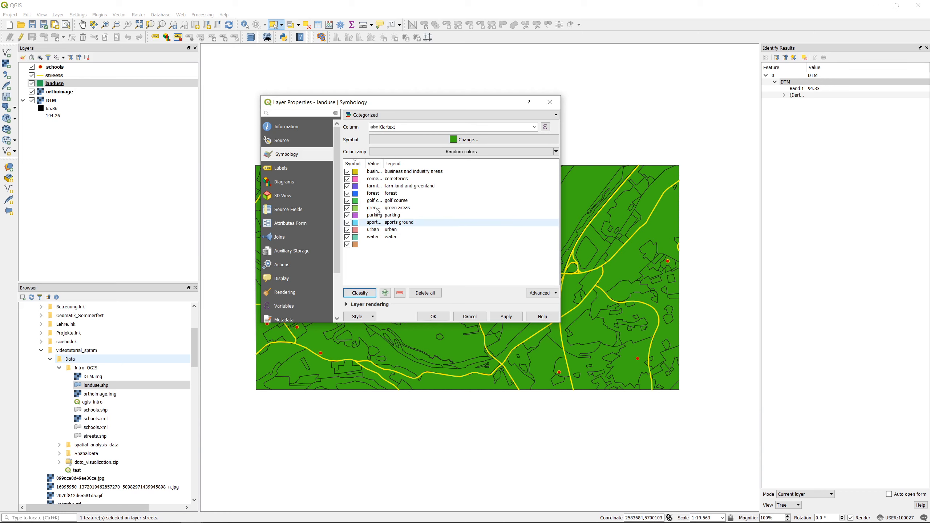
Widen the Value column of the category list and set the business and industry areas fill color to magenta.
click(357, 174)
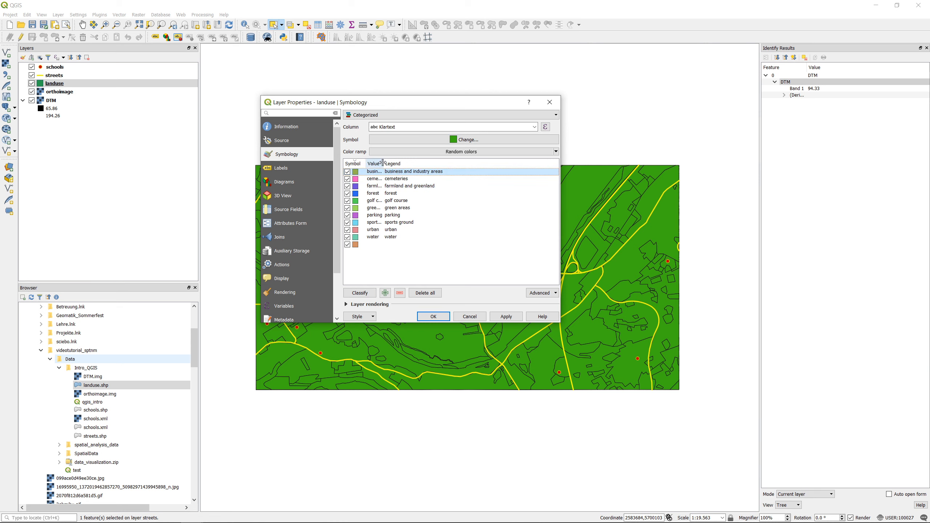
drag(386, 166, 448, 166)
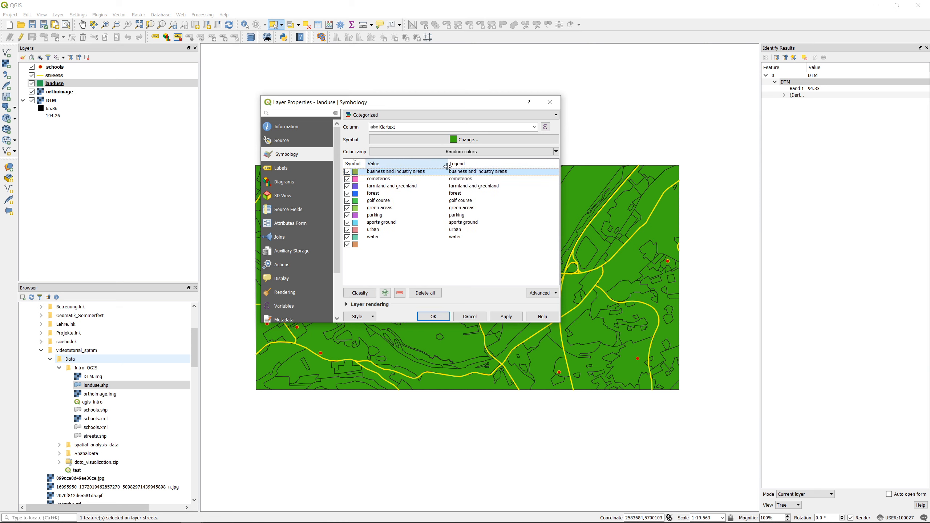
double_click(378, 172)
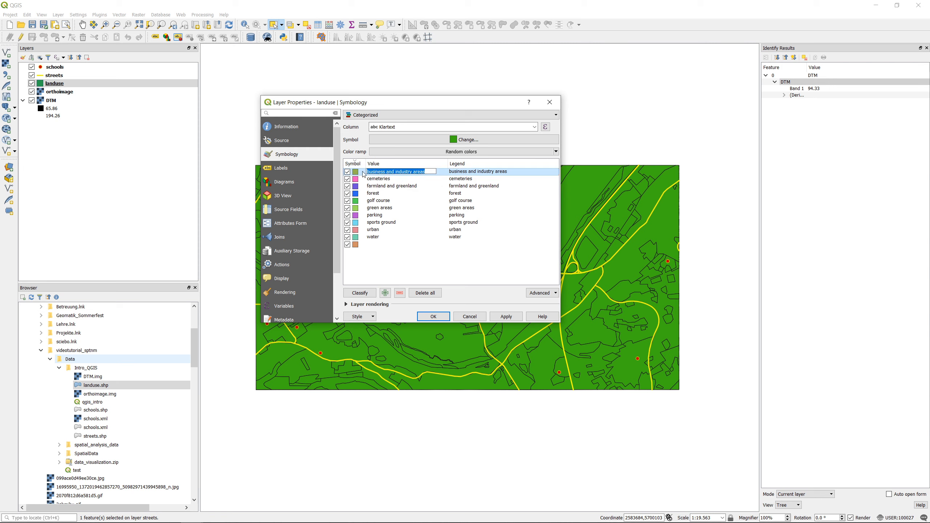
click(229, 214)
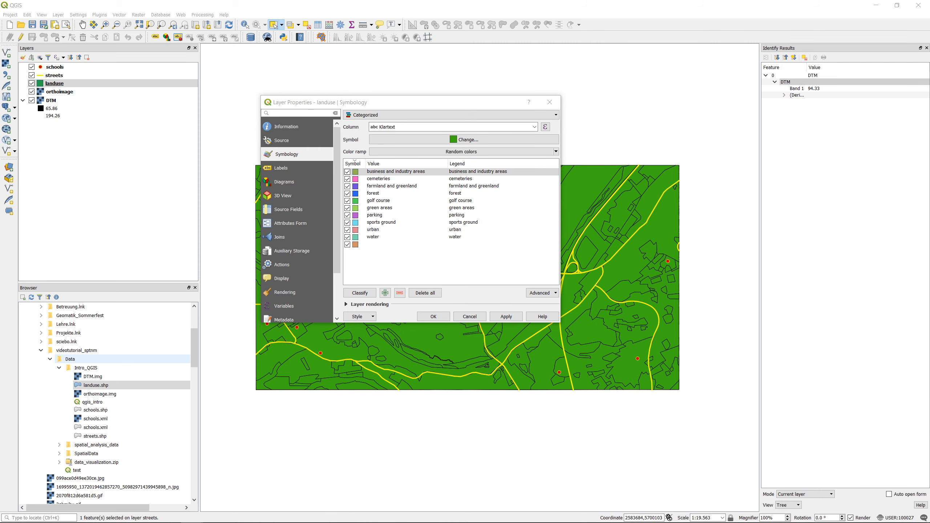
click(261, 178)
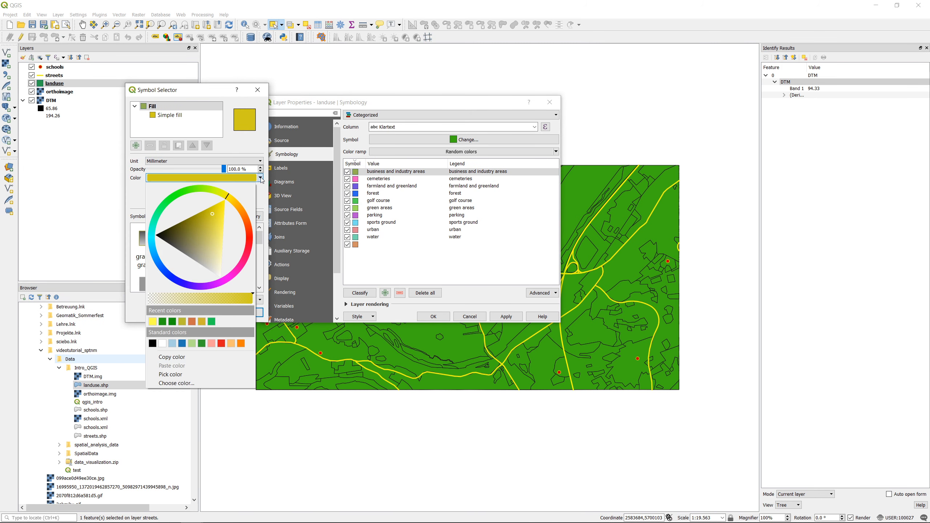
click(242, 271)
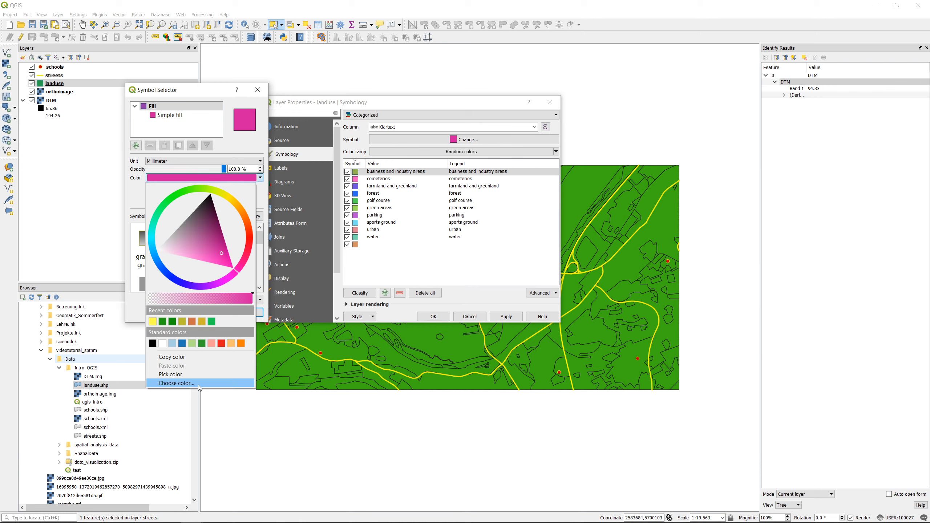
click(136, 203)
click(236, 313)
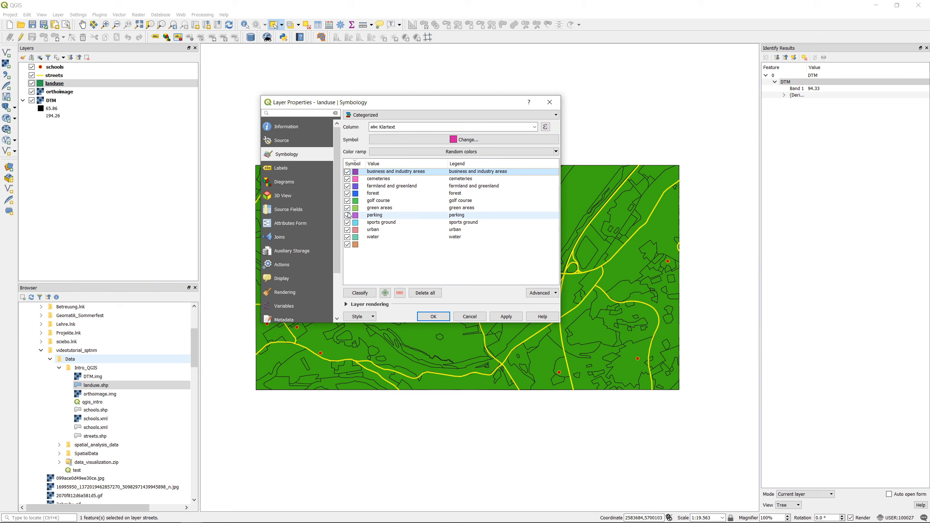
Set the fill color of the water category to blue.
double_click(356, 239)
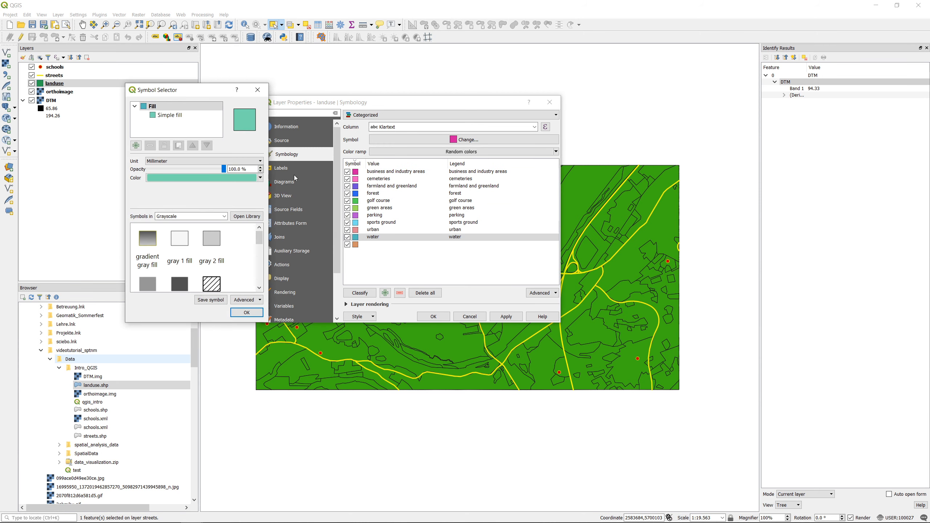
click(260, 178)
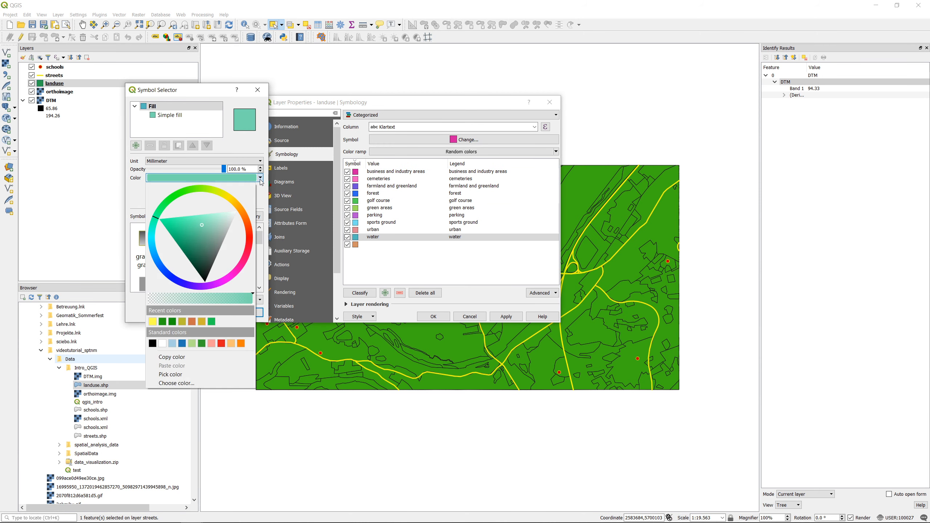
click(166, 271)
click(178, 257)
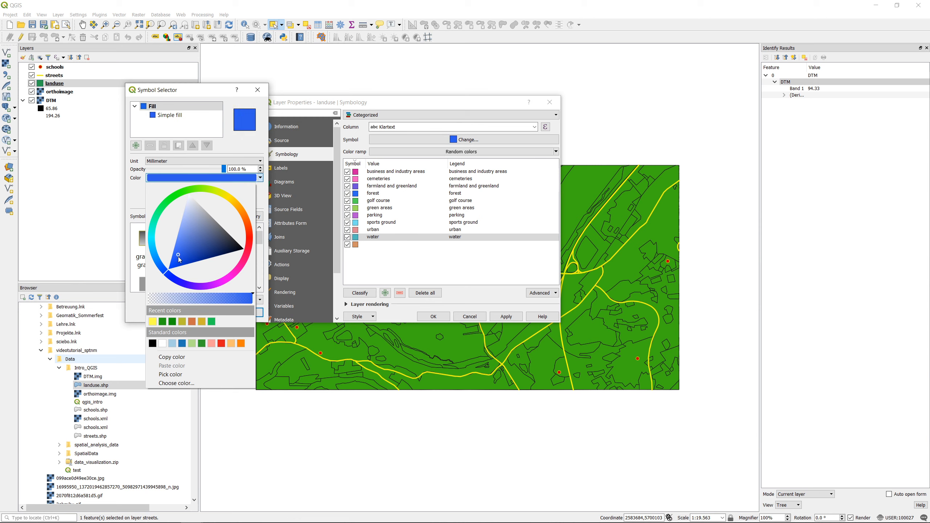
click(244, 149)
click(246, 316)
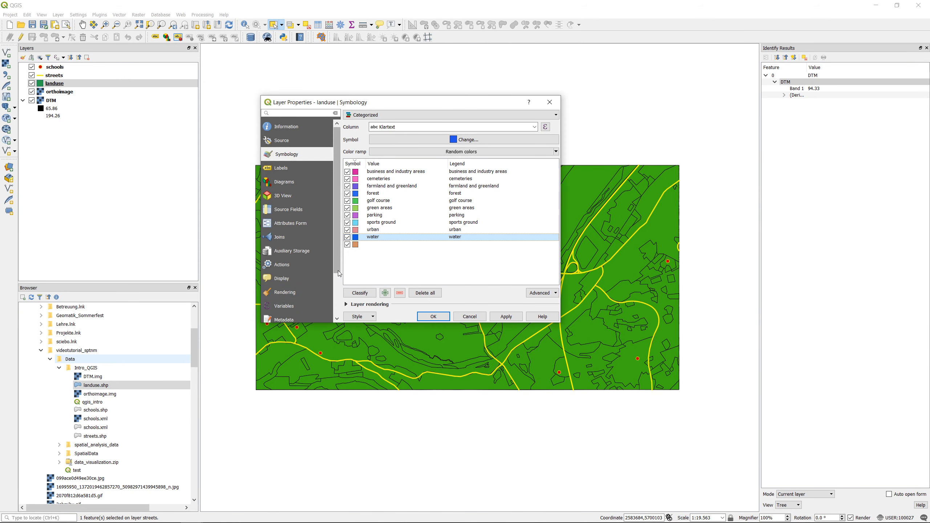
double_click(356, 229)
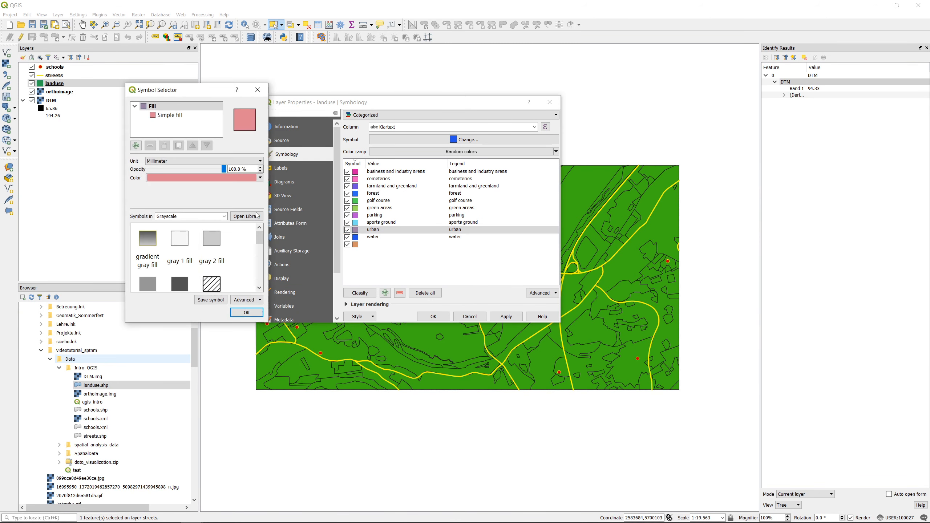
click(246, 313)
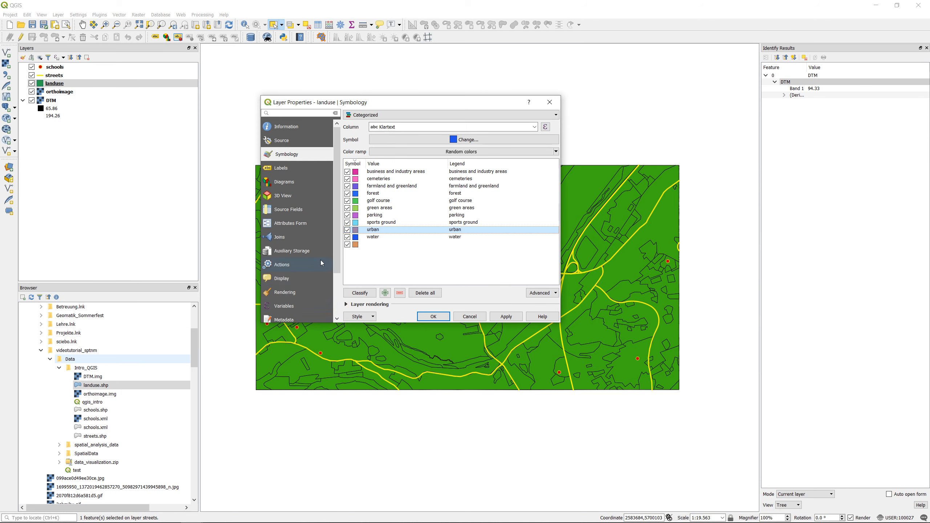
click(356, 210)
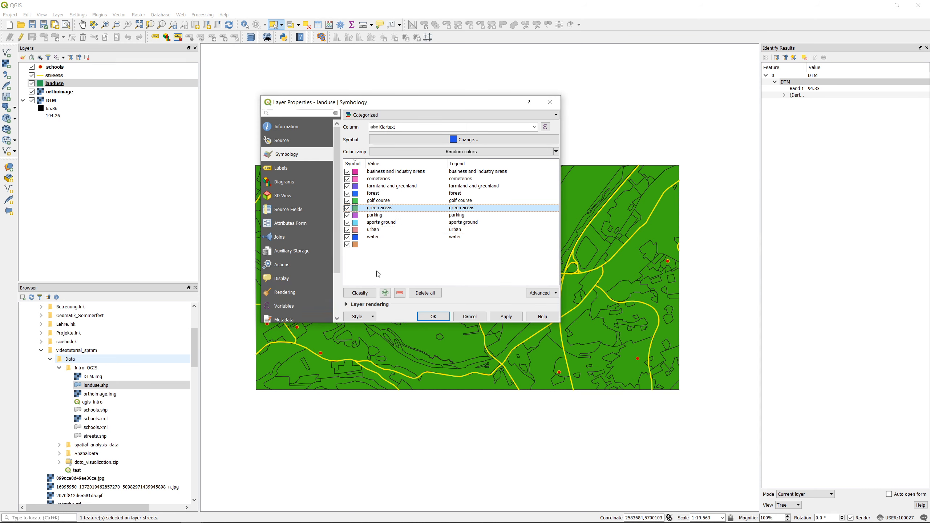
Set the fill color of the forest category to dark green and apply the categorized symbology to the landuse layer.
double_click(356, 193)
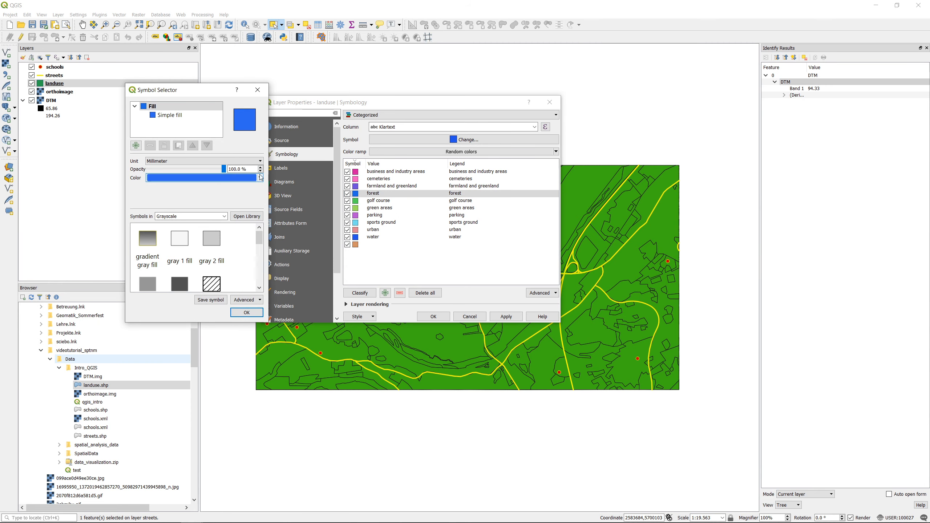
click(260, 178)
click(174, 196)
drag(185, 222, 180, 243)
click(239, 158)
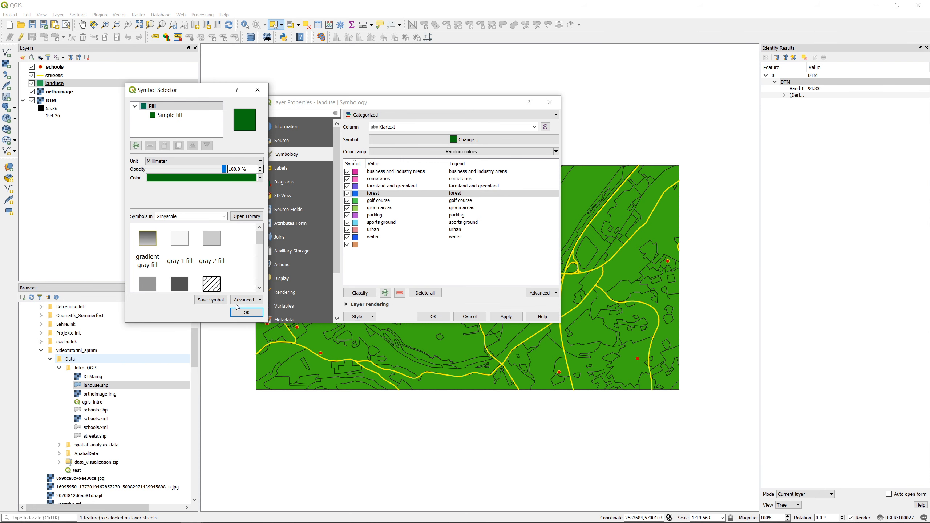
click(247, 312)
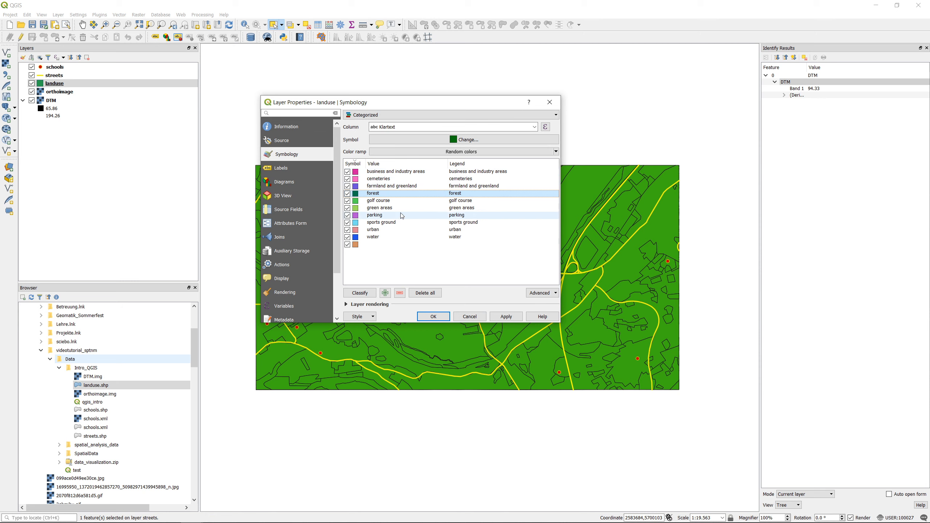
click(492, 320)
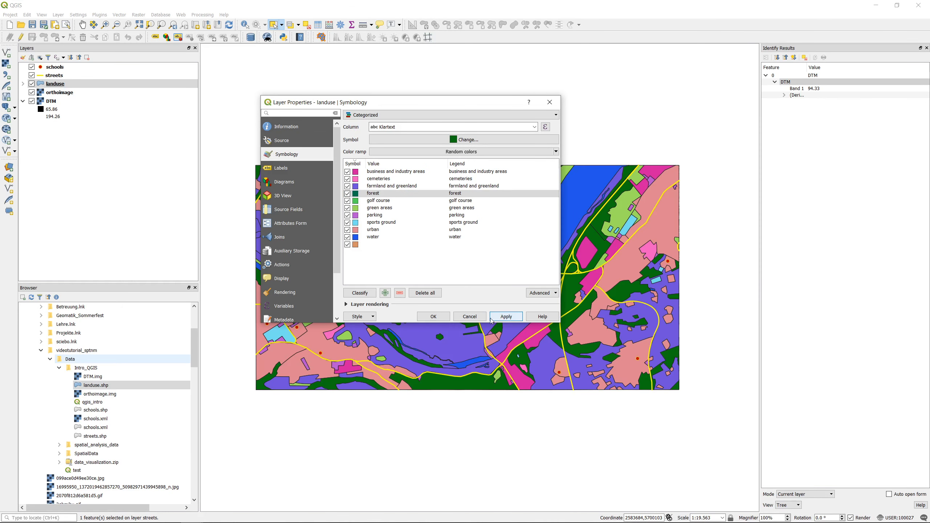
click(432, 317)
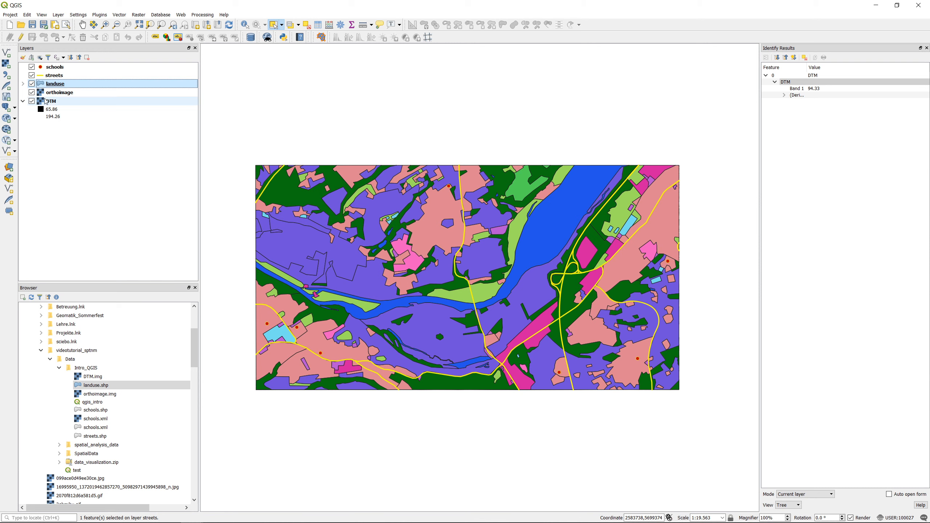
Expand the landuse layer's legend in the layer list and hide the schools layer.
click(23, 84)
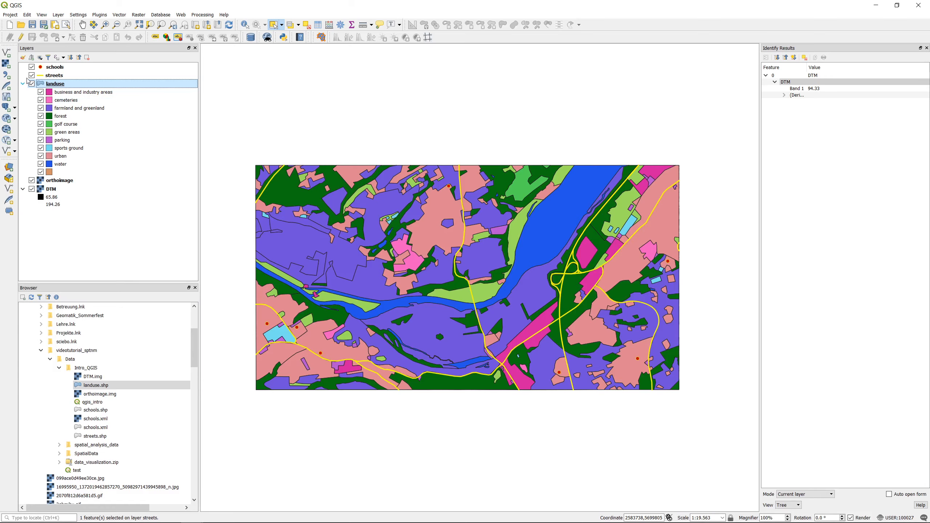
click(32, 67)
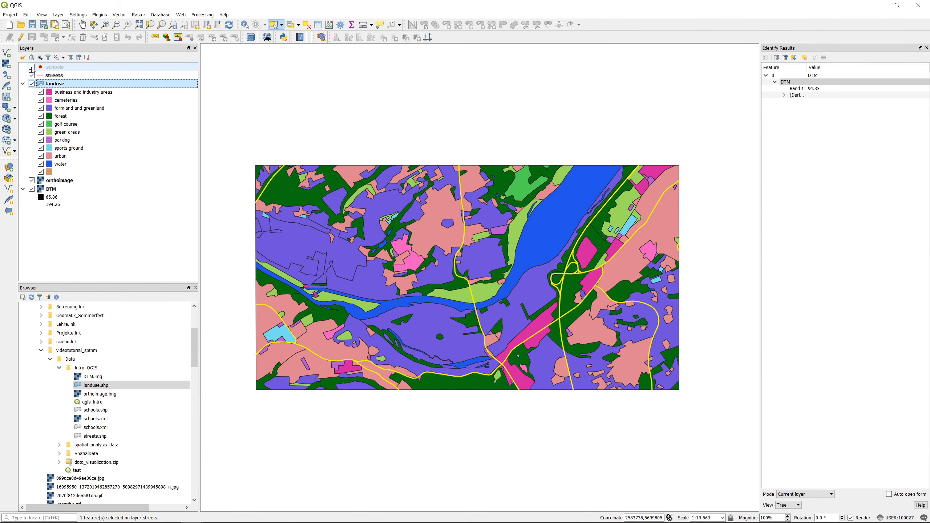
Show the schools layer on the map and hide the streets layer.
click(32, 67)
click(32, 75)
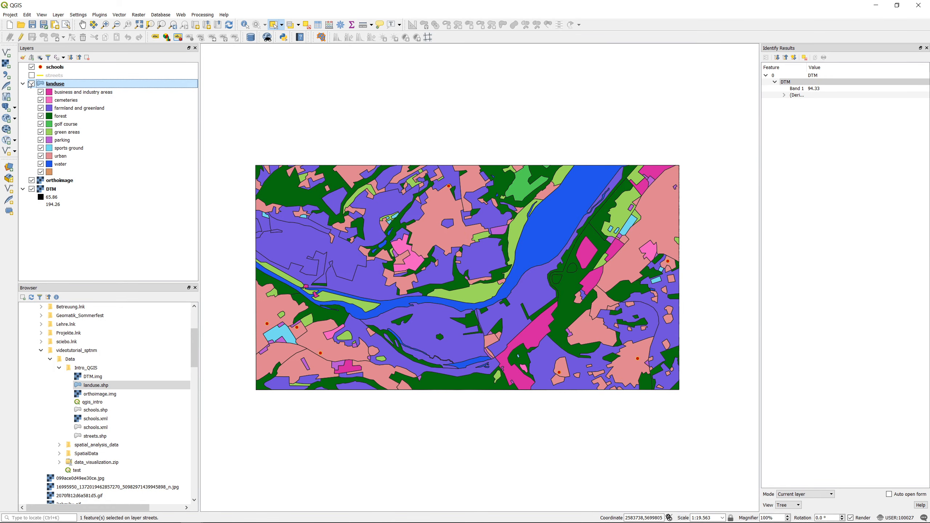
Switch the landuse layer's visibility off and on repeatedly to compare the map with and without it.
click(32, 84)
click(32, 84)
double_click(54, 83)
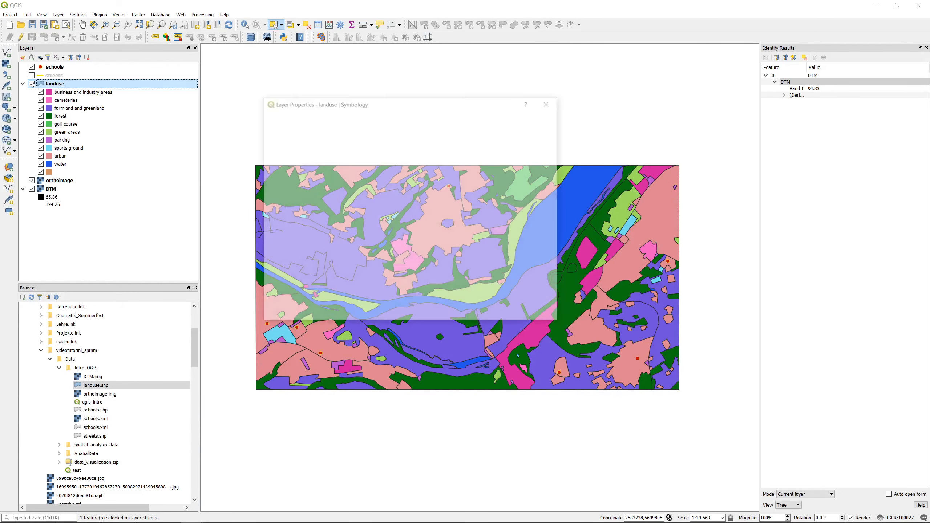
click(485, 318)
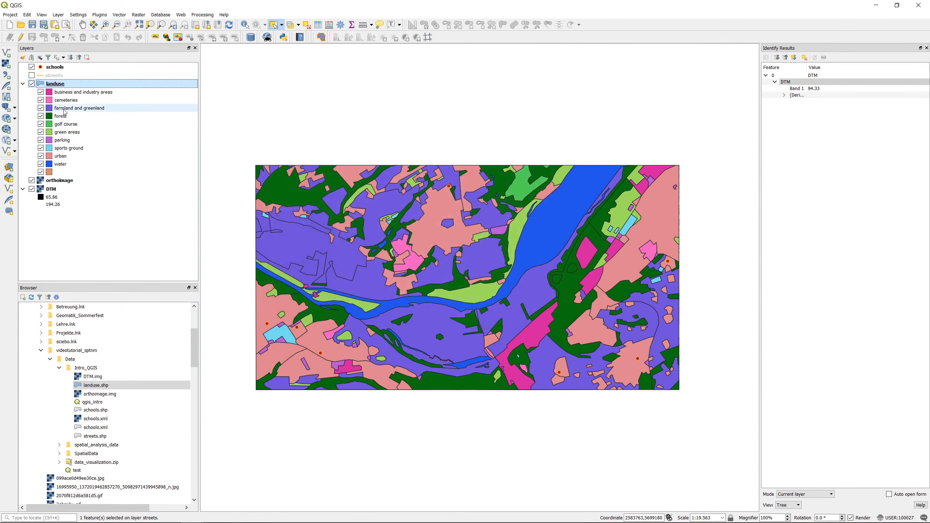
click(32, 84)
click(32, 83)
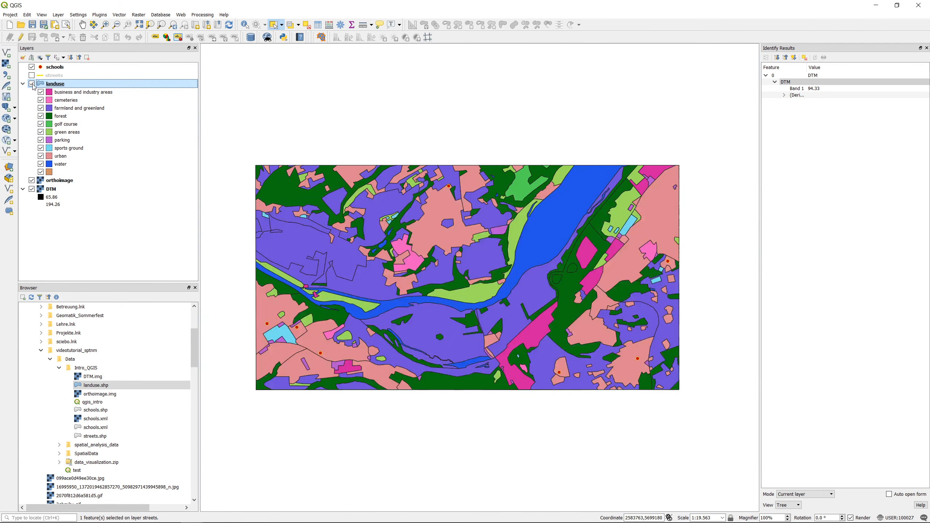
click(32, 84)
click(32, 84)
click(32, 84)
click(32, 84)
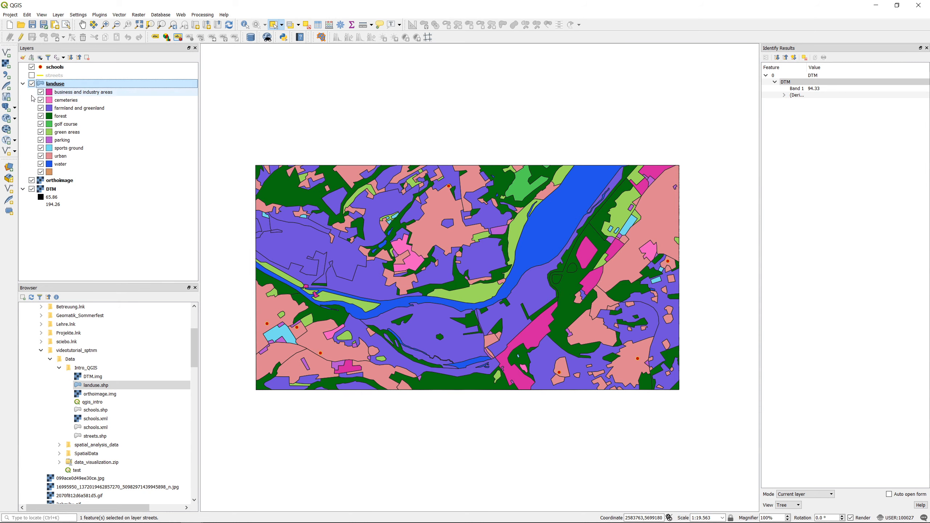
Collapse the landuse layer's legend and show the streets layer on the map.
click(22, 84)
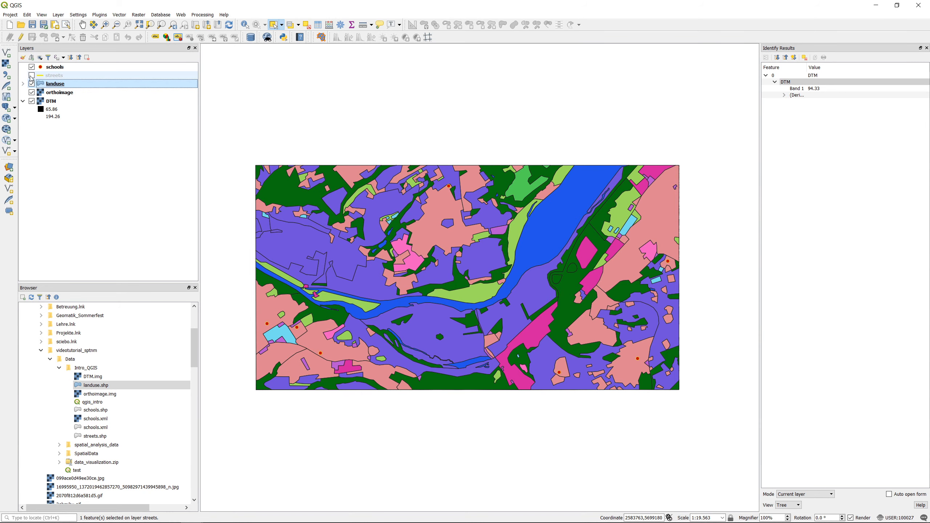
click(31, 76)
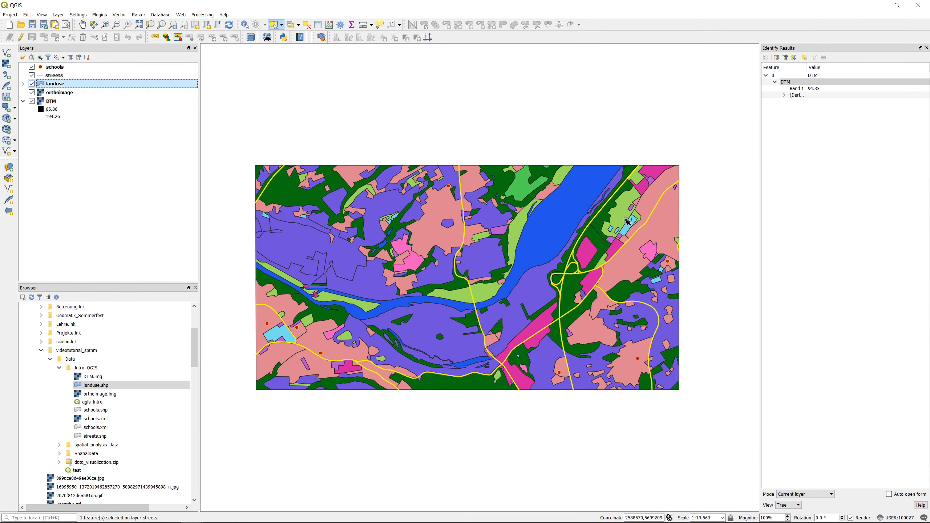